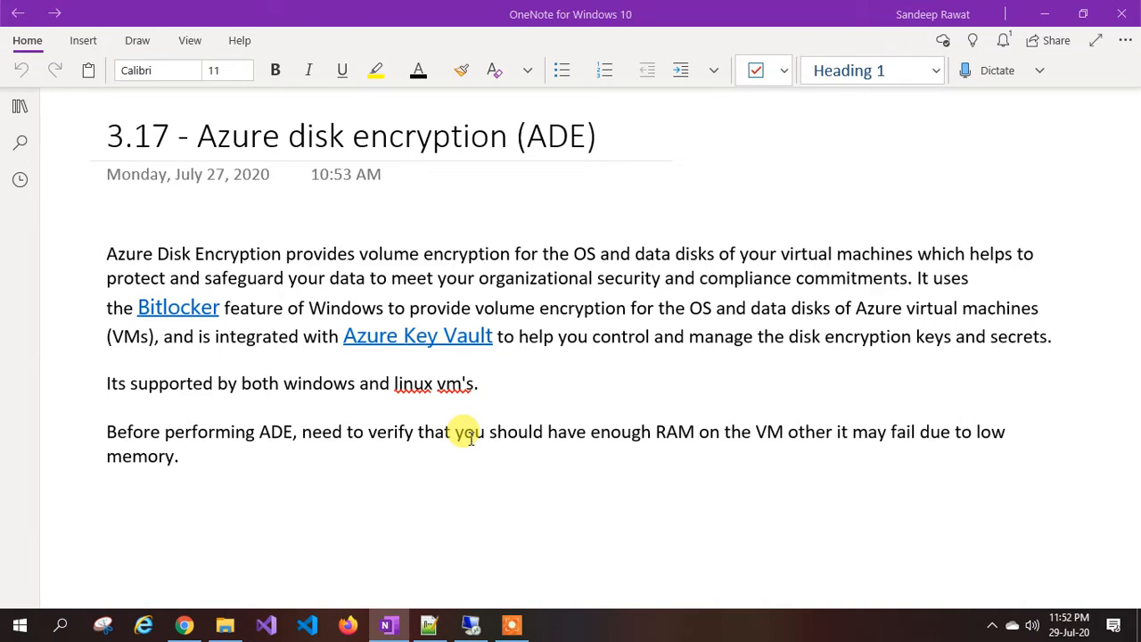
# Switch to the Azure portal, open vm001's disks and check the OS disk's encryption type, returning to the OneNote notes
pyautogui.click(183, 624)
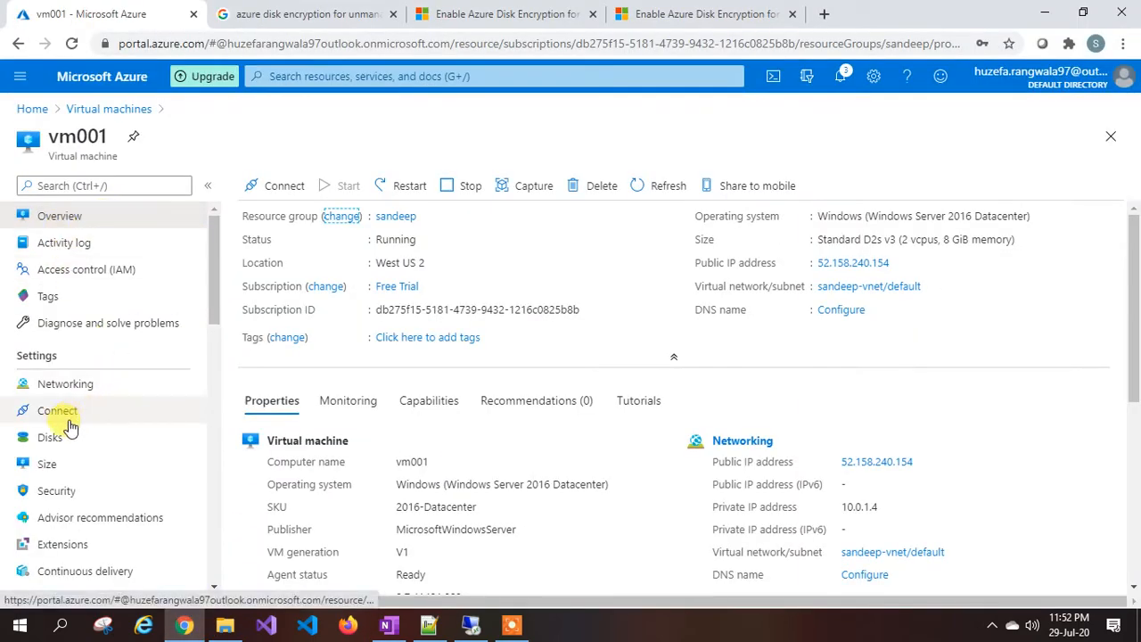
pyautogui.click(50, 439)
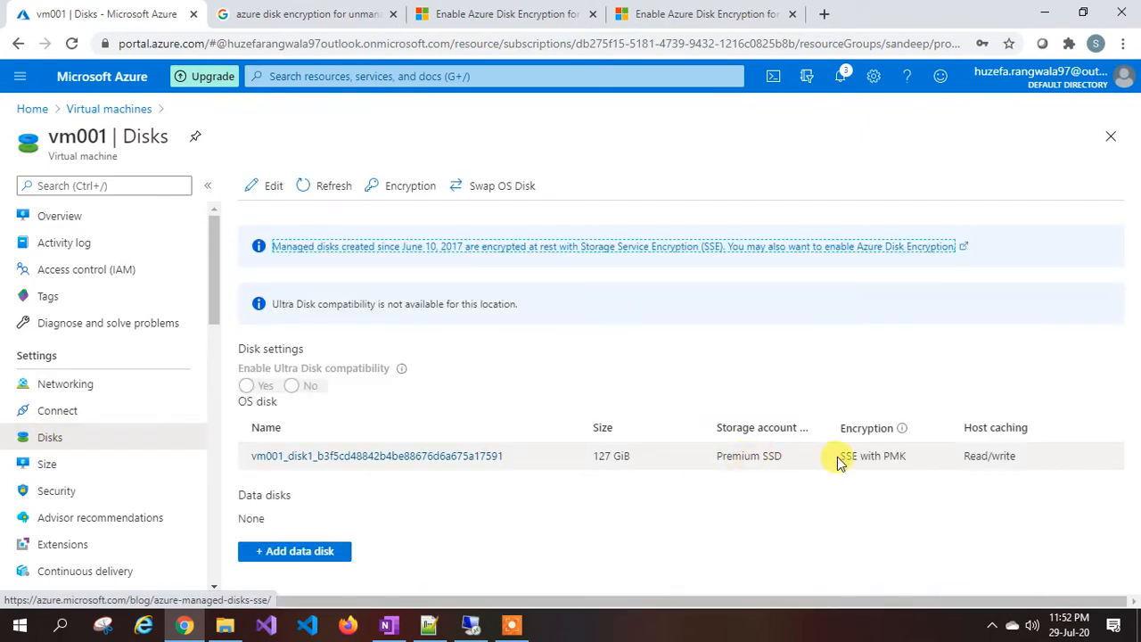
pyautogui.moveTo(843, 454); pyautogui.dragTo(878, 455)
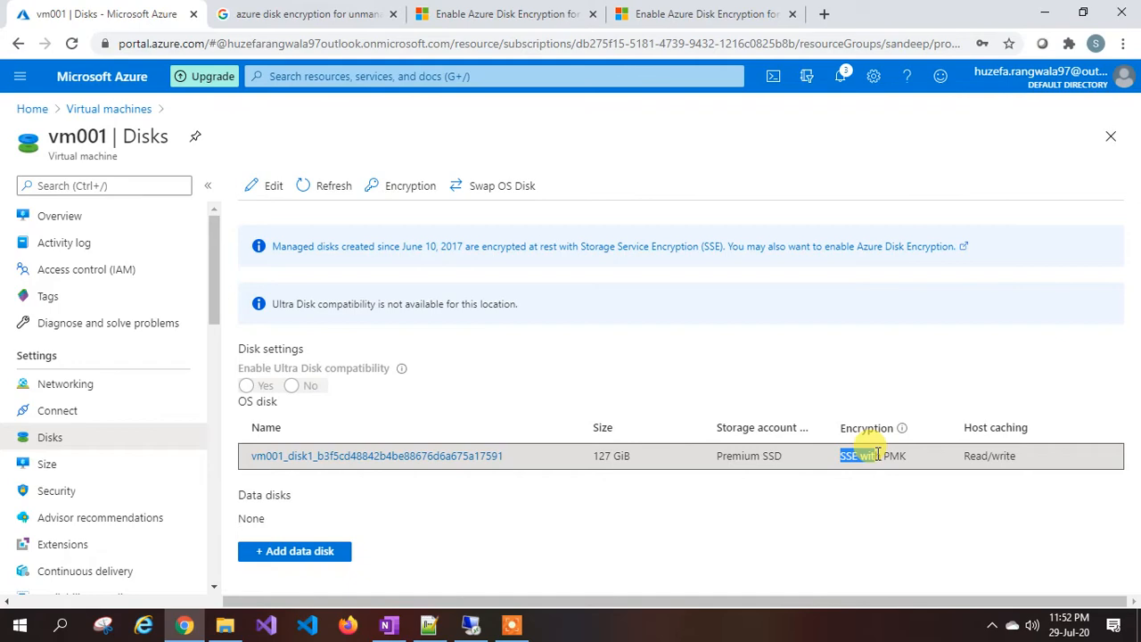
pyautogui.click(387, 625)
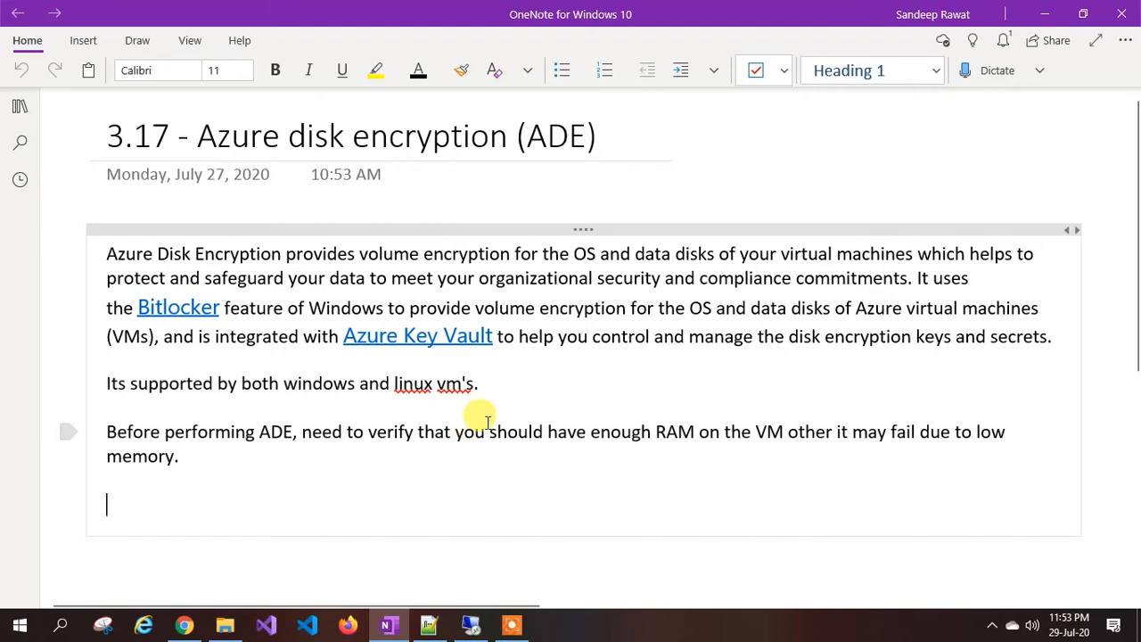
# In the Remote Desktop session, check the drives' BitLocker status in Control Panel, close it and return to OneNote
pyautogui.click(472, 625)
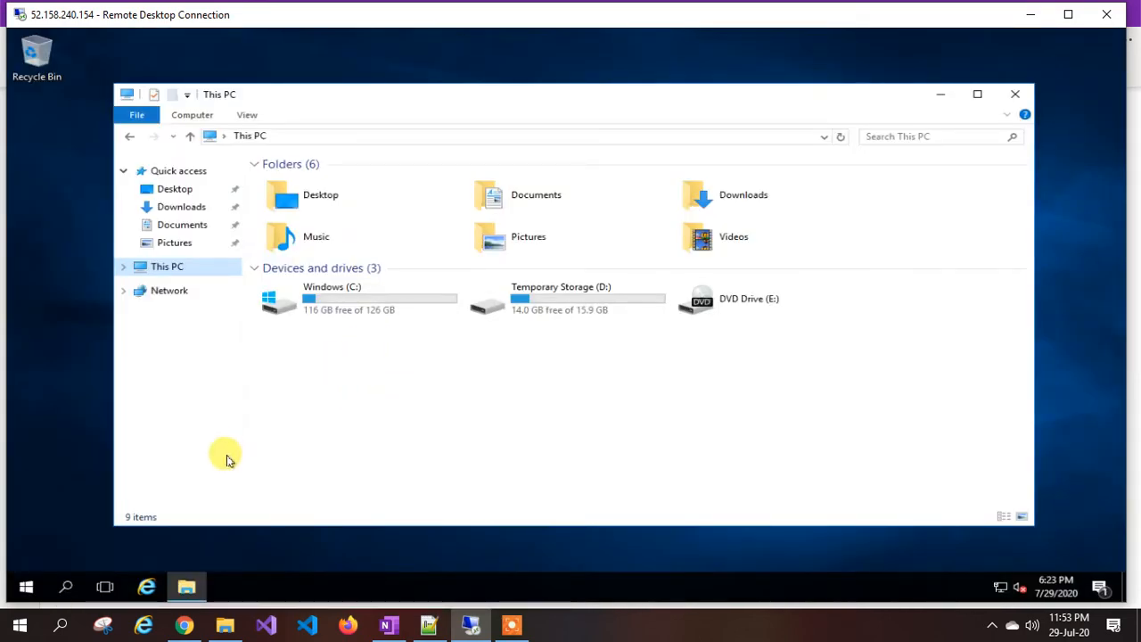
pyautogui.click(27, 588)
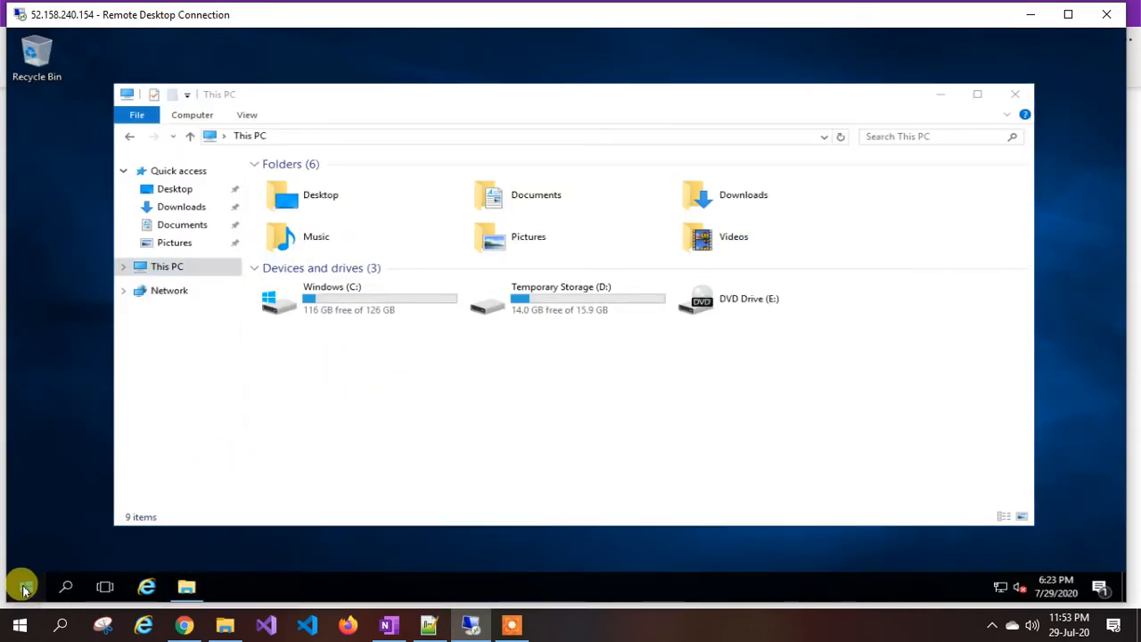
pyautogui.rightClick(27, 589)
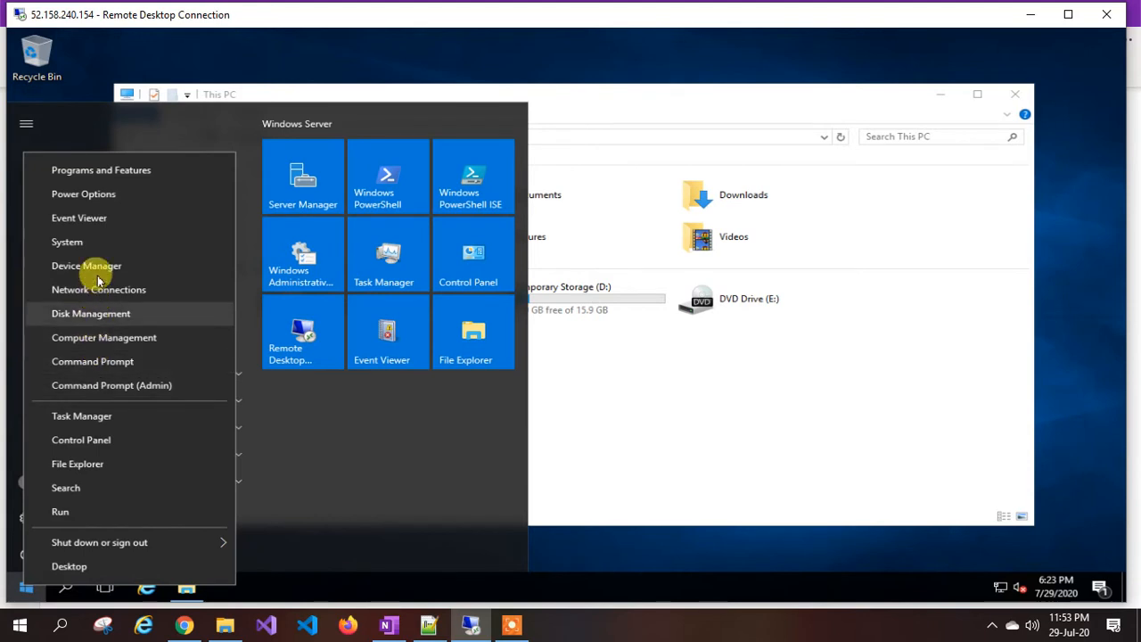
pyautogui.click(89, 440)
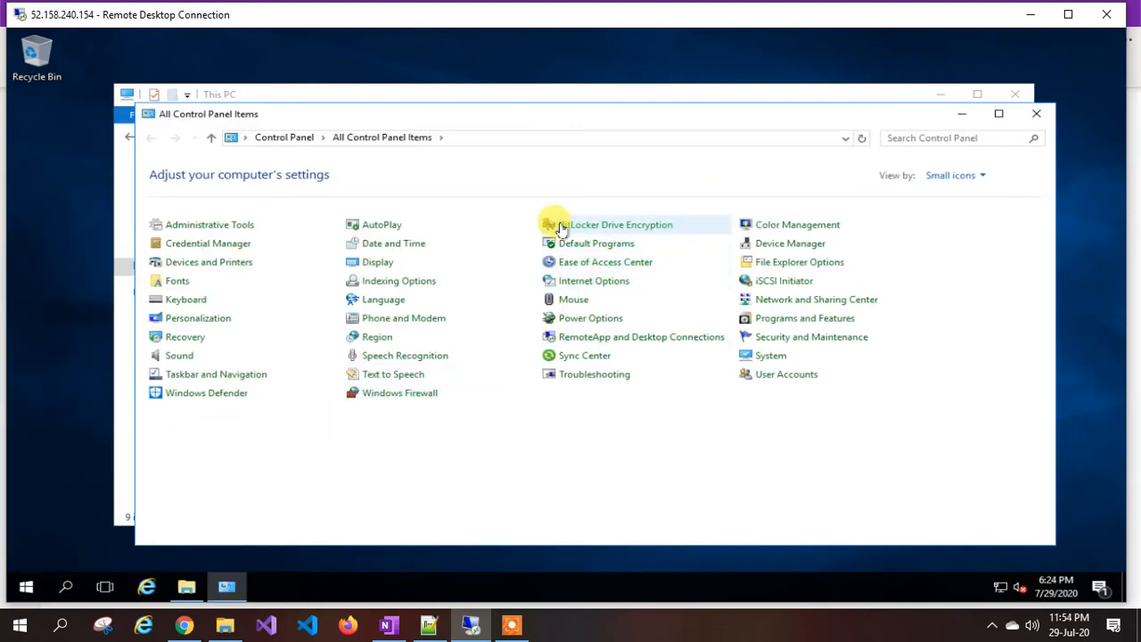
pyautogui.click(615, 228)
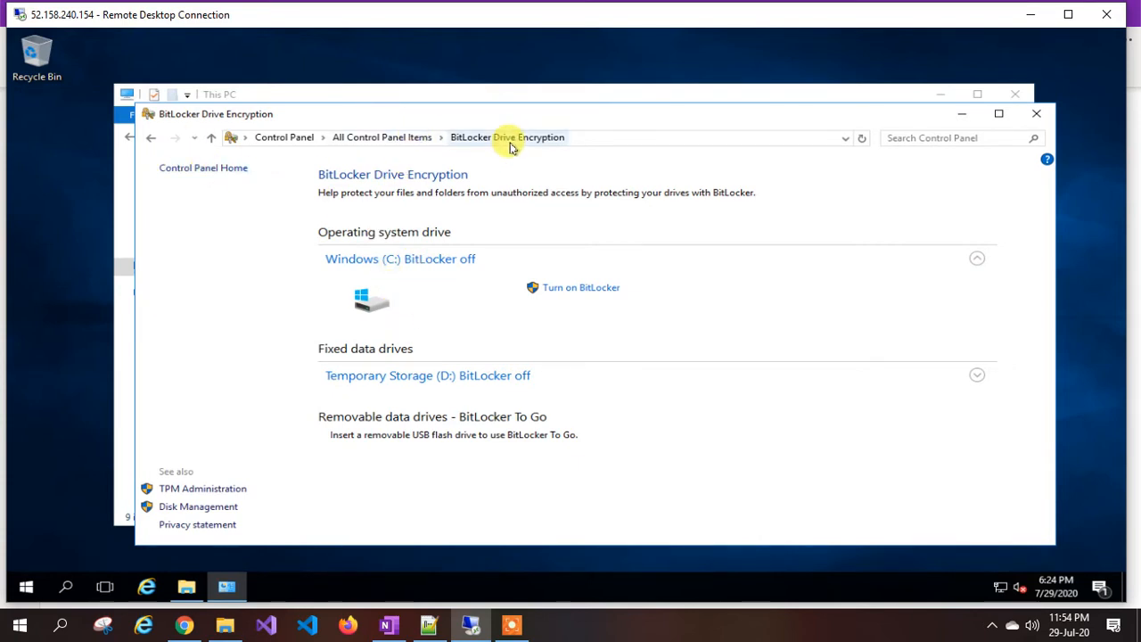
pyautogui.click(1037, 116)
pyautogui.click(386, 627)
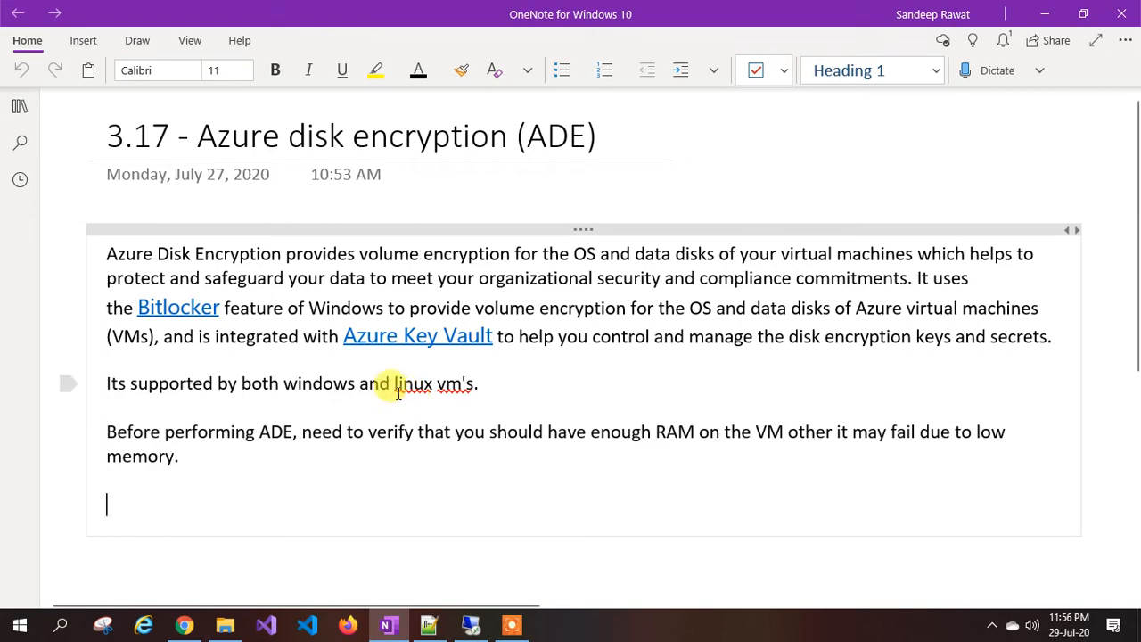
# Switch to the Azure portal, open vm001's disk encryption settings and view the choices for disks to encrypt
pyautogui.click(184, 626)
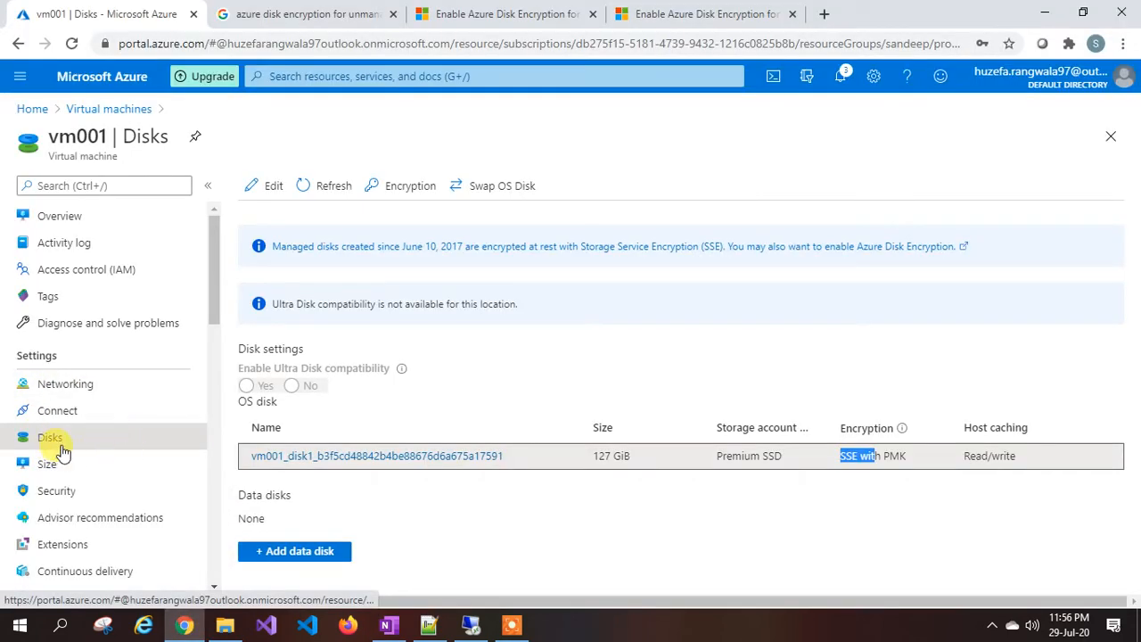
pyautogui.click(395, 192)
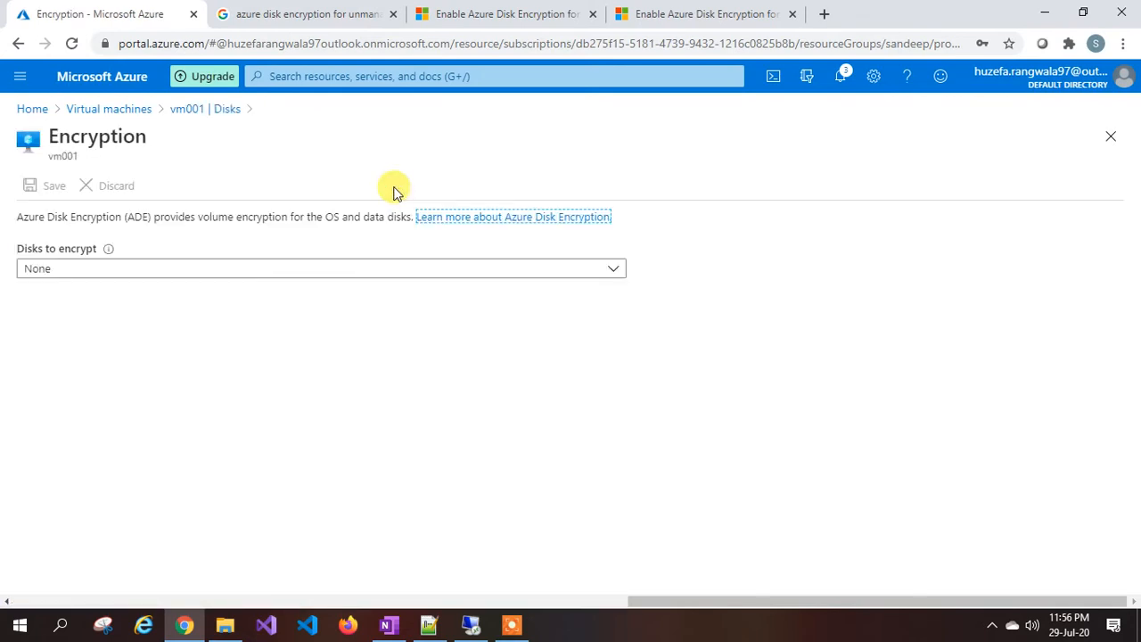
pyautogui.click(104, 279)
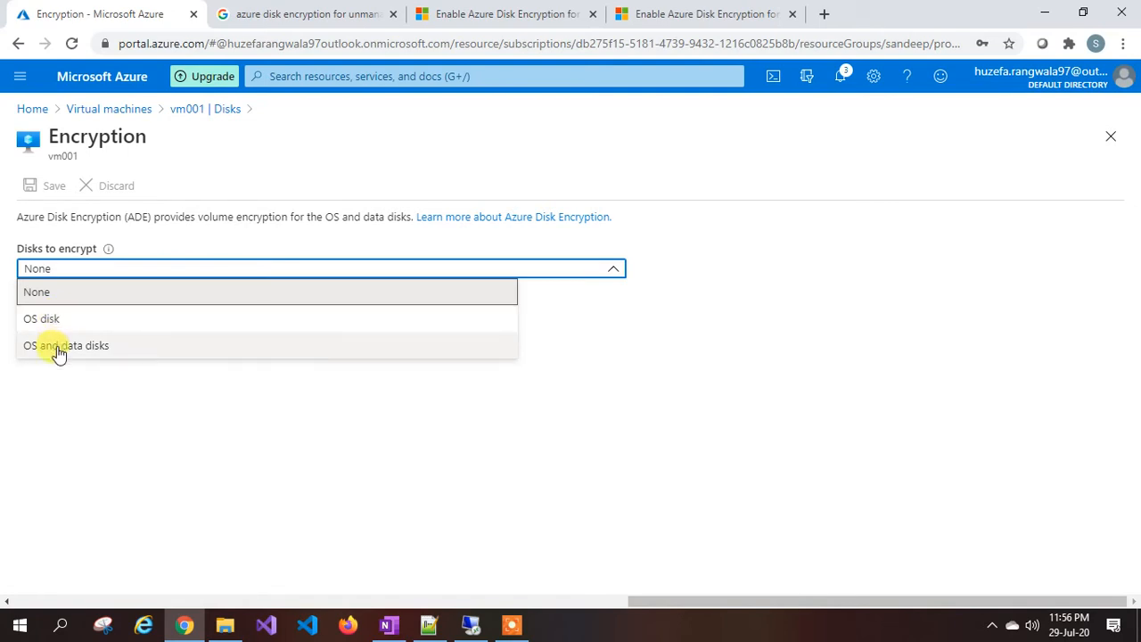
# Switch to the Remote Desktop session and examine the Windows (C:) and Temporary Storage (D:) drives
pyautogui.click(471, 625)
pyautogui.click(428, 288)
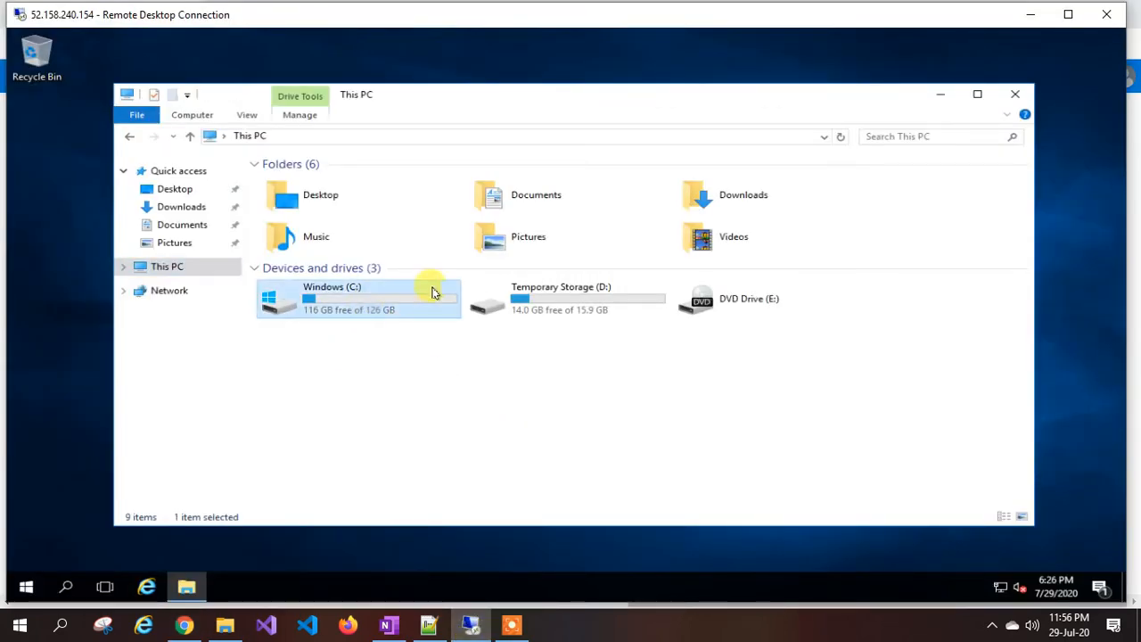
pyautogui.click(569, 310)
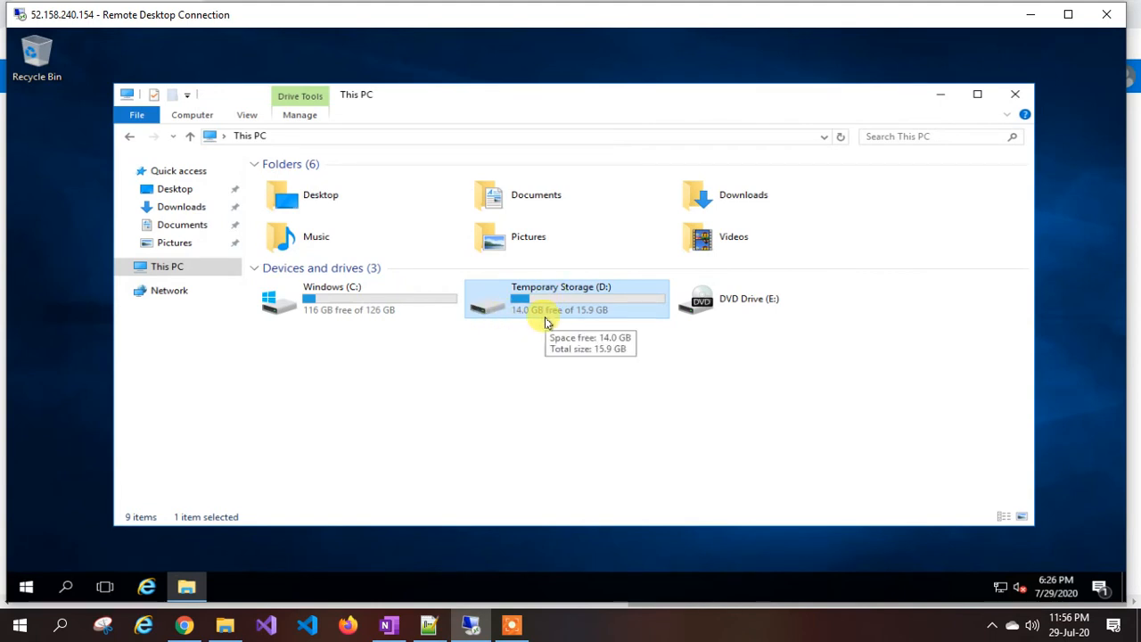
pyautogui.click(363, 308)
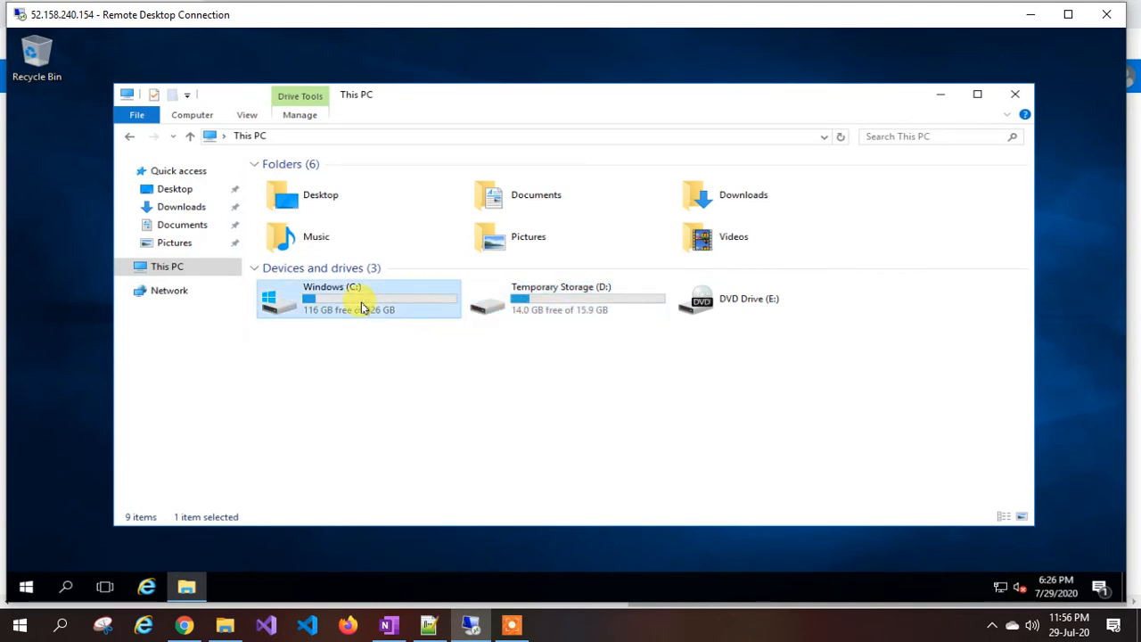
# Return to vm001's disks in the Azure portal and examine the OS disk section
pyautogui.click(184, 624)
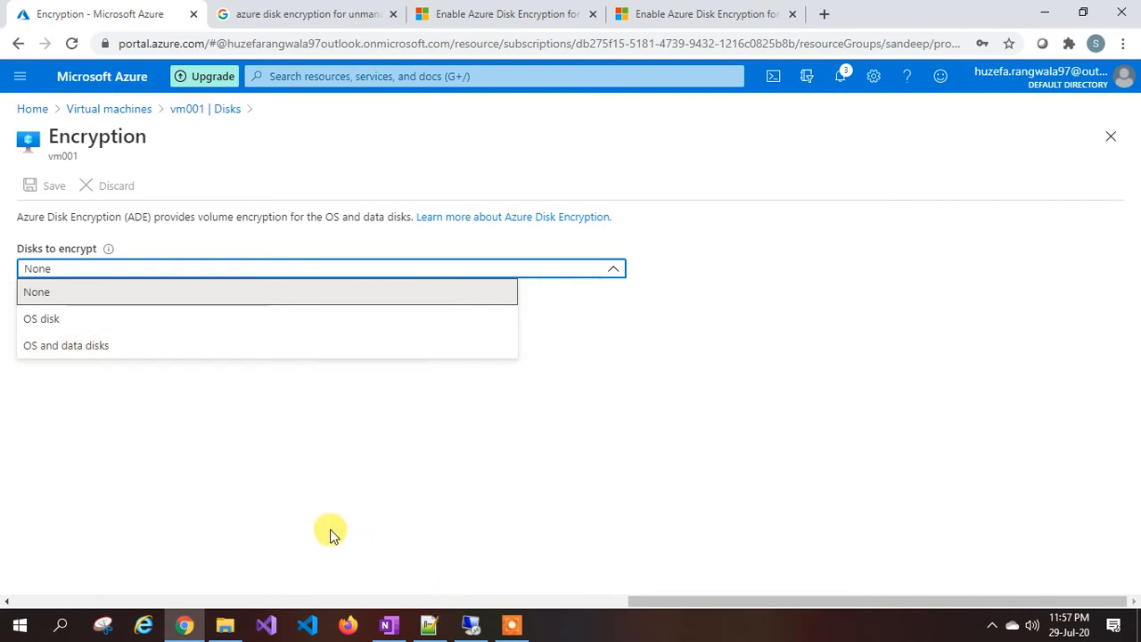
pyautogui.click(196, 110)
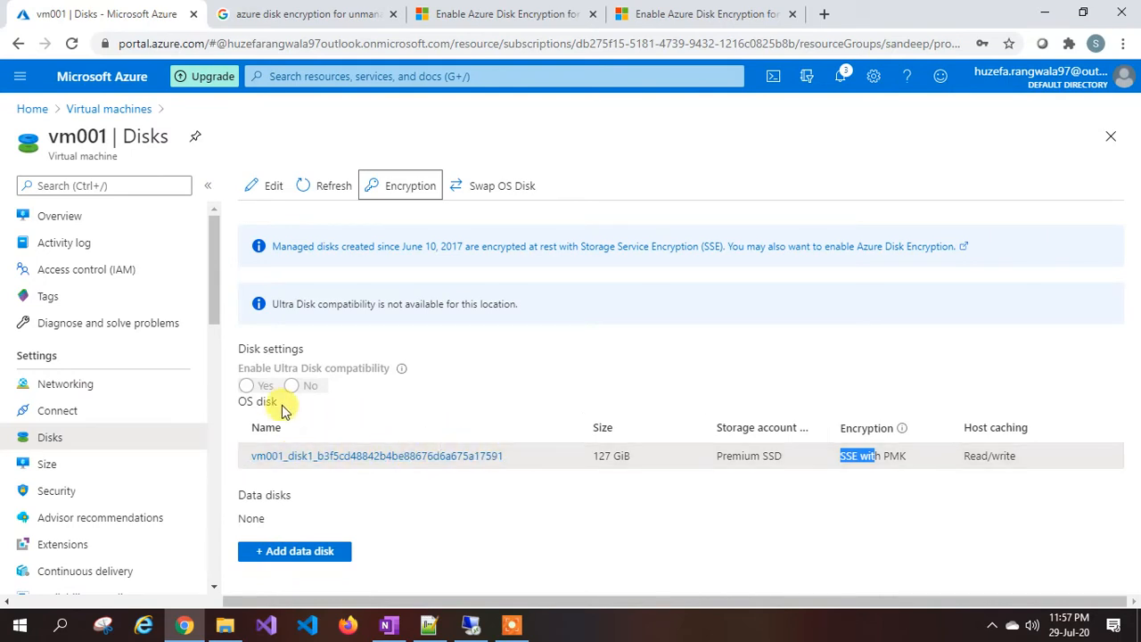
pyautogui.moveTo(239, 402); pyautogui.dragTo(277, 403)
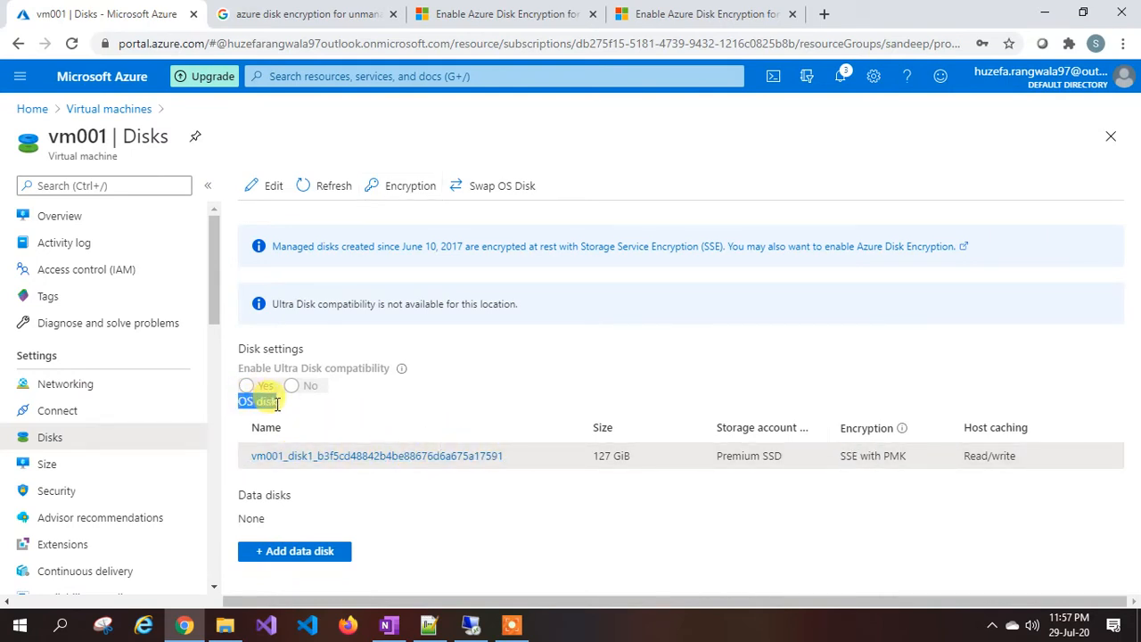
pyautogui.click(400, 186)
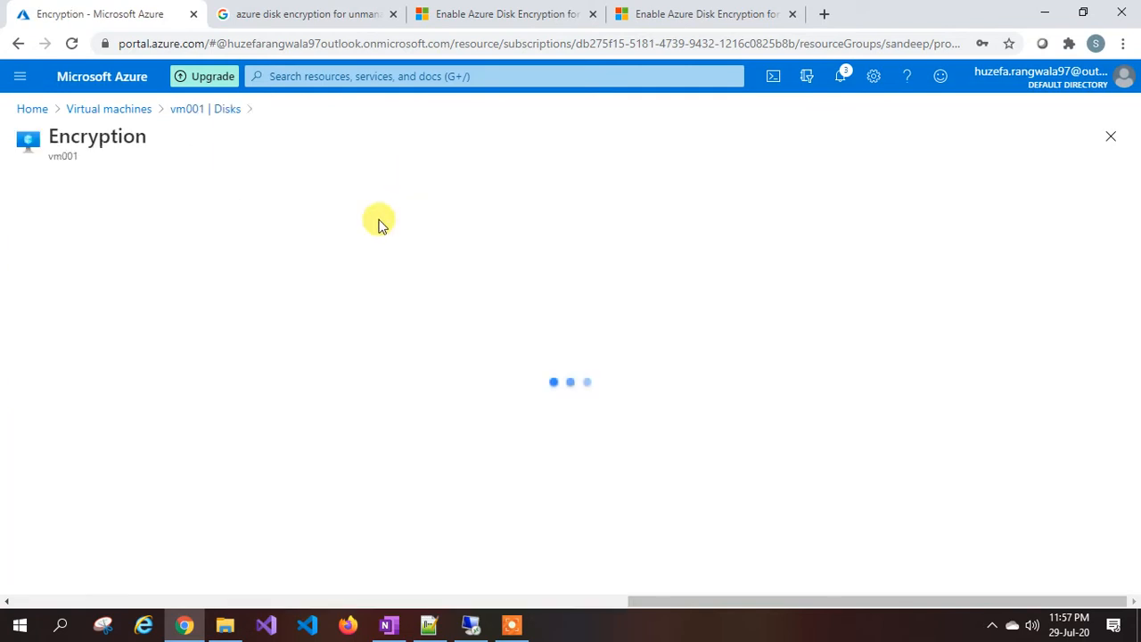
pyautogui.click(101, 270)
pyautogui.click(65, 317)
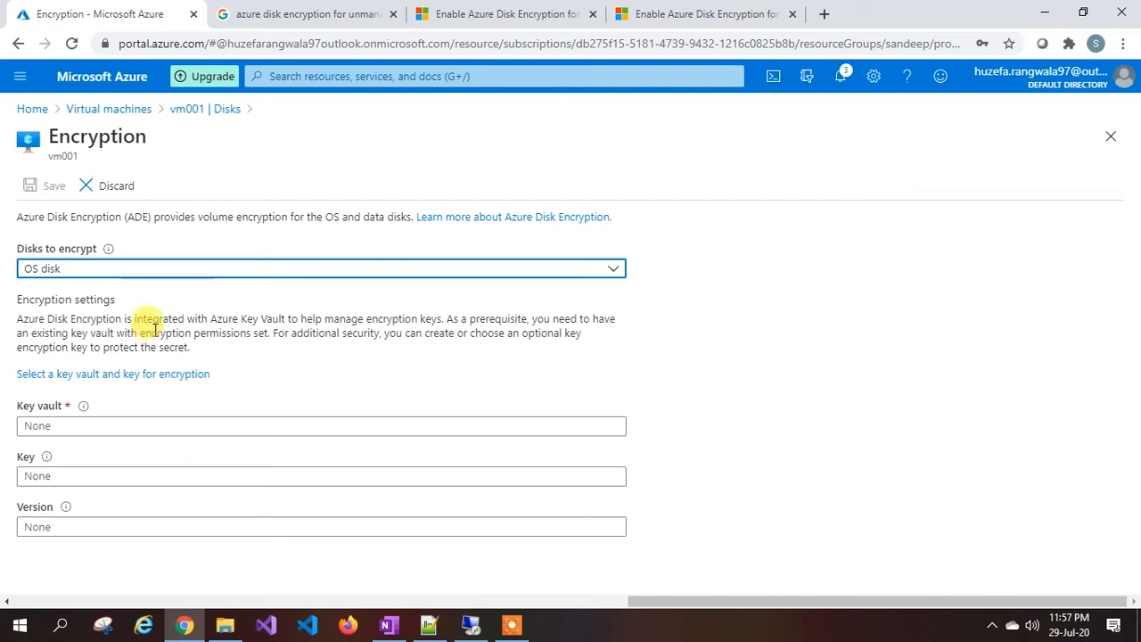
pyautogui.click(90, 427)
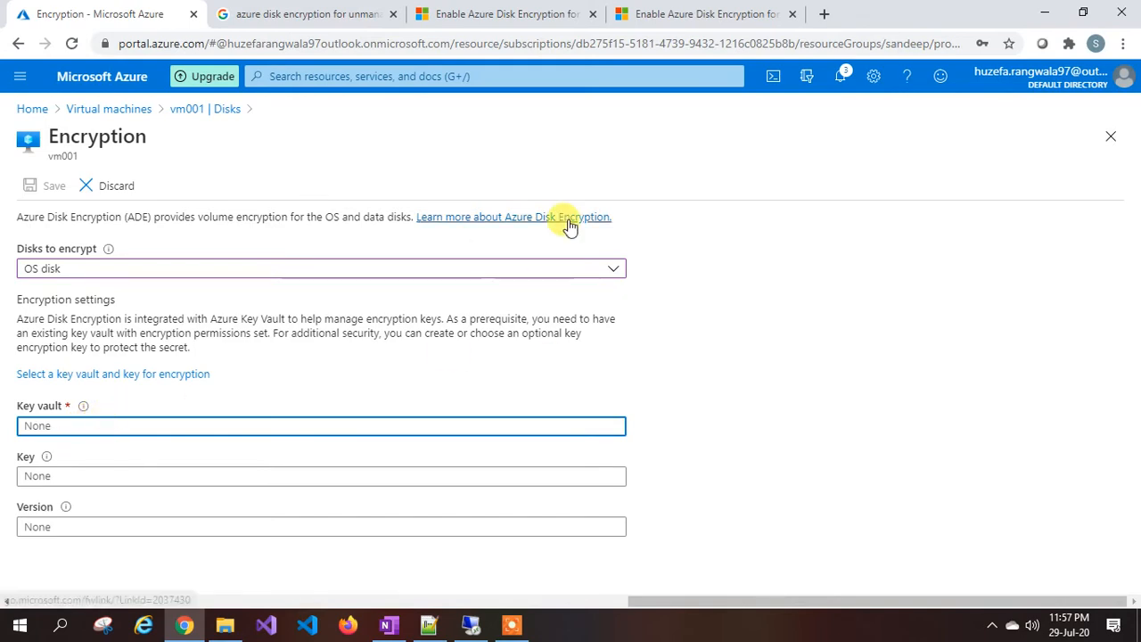
pyautogui.click(79, 475)
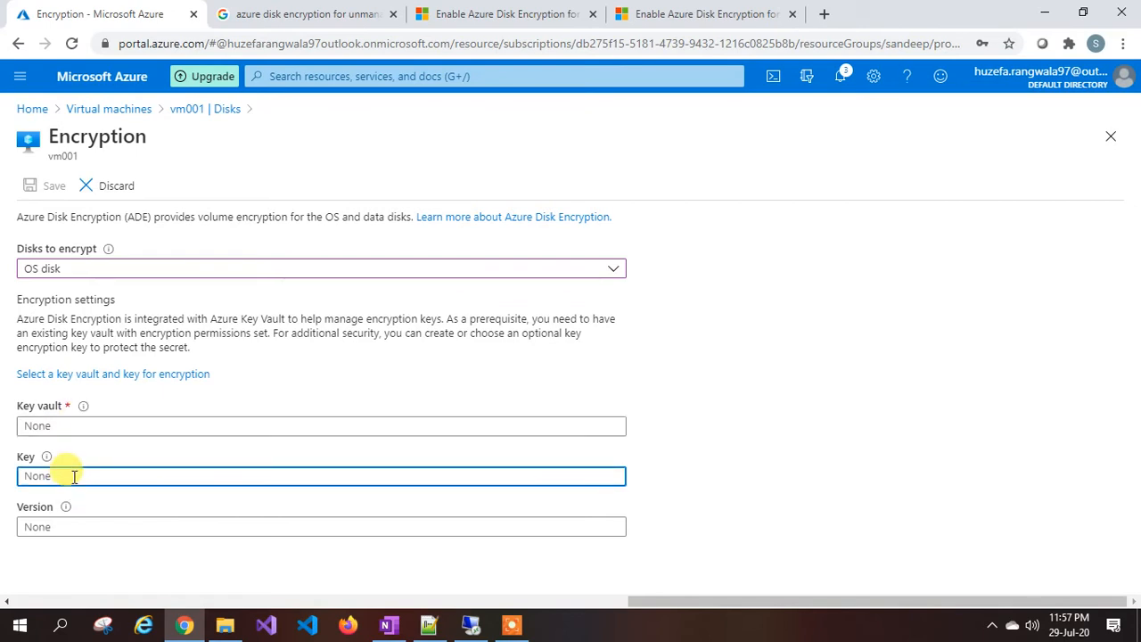
pyautogui.click(74, 425)
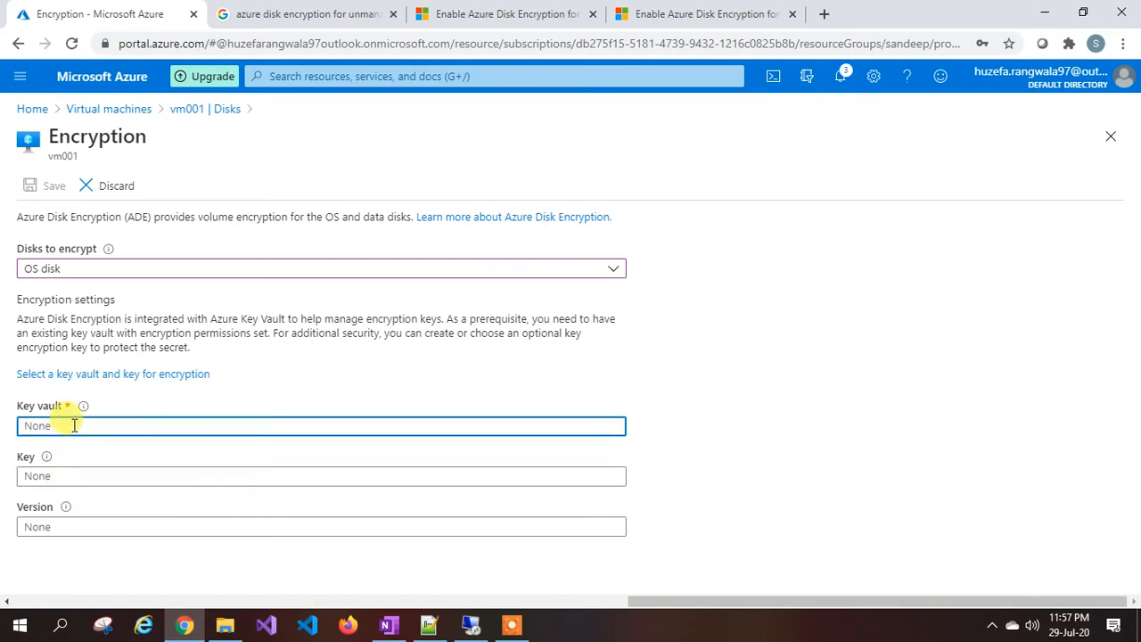
pyautogui.click(205, 109)
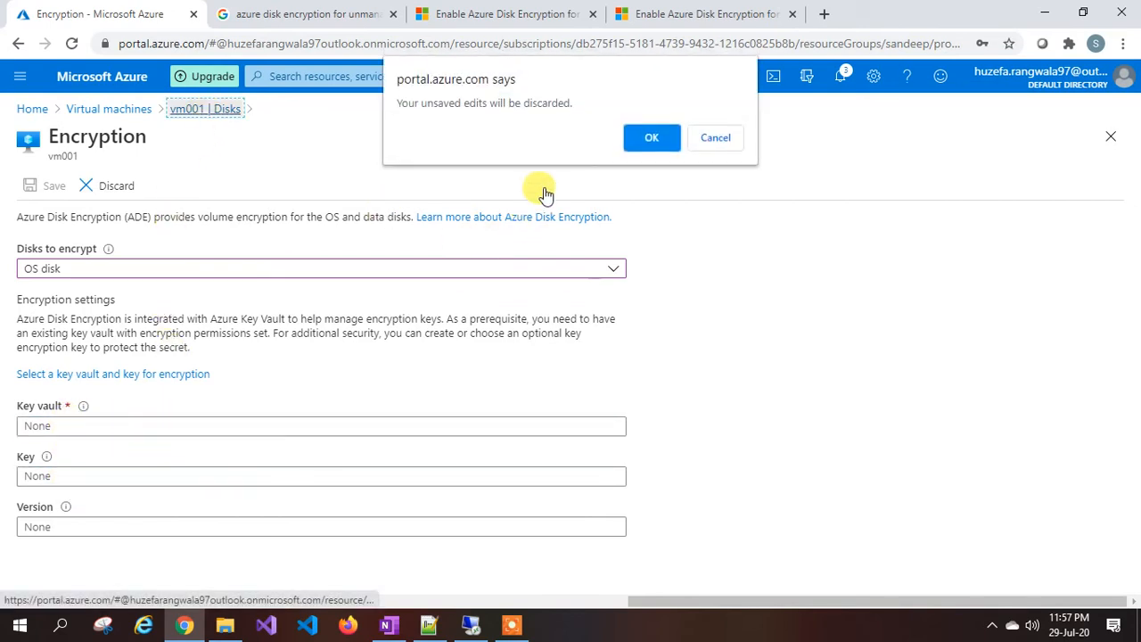
pyautogui.click(637, 141)
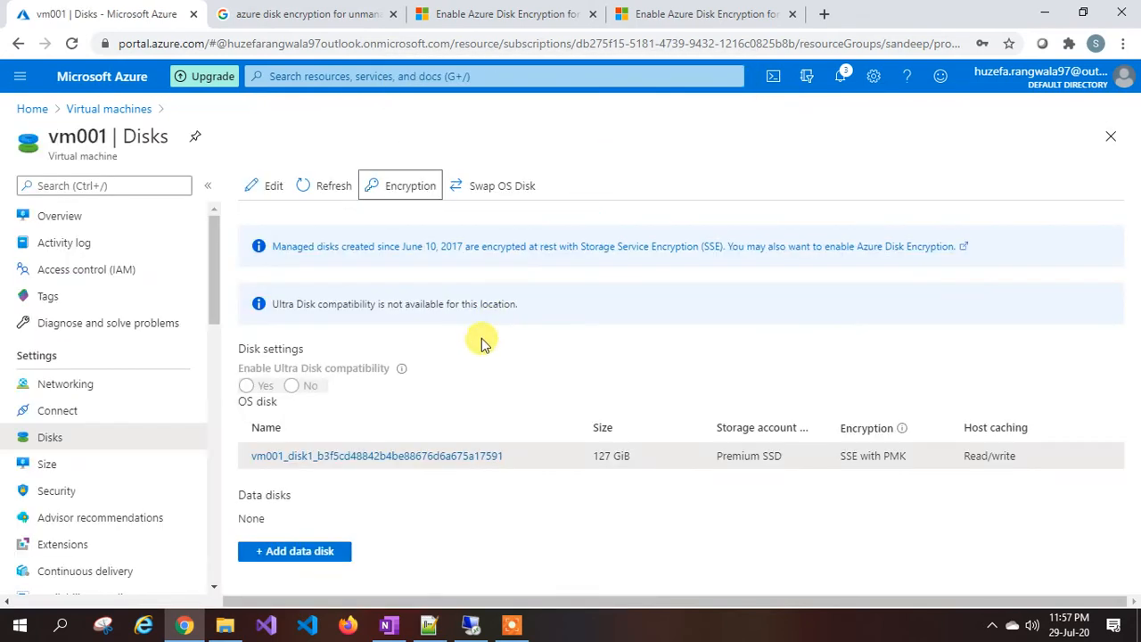
pyautogui.click(398, 187)
pyautogui.click(81, 271)
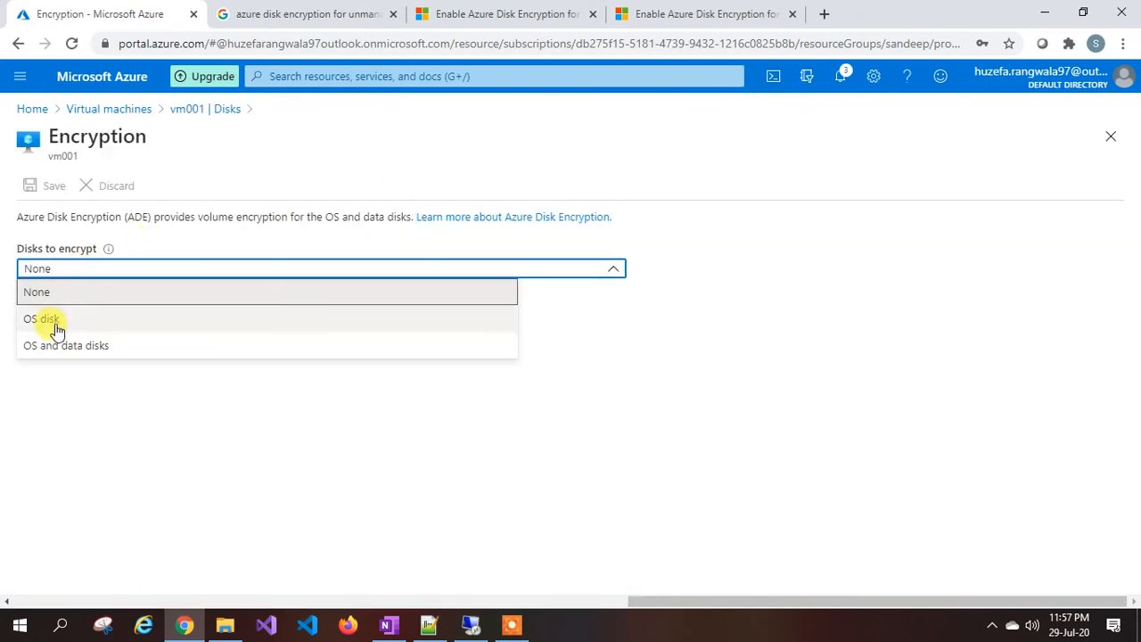
pyautogui.click(45, 320)
pyautogui.click(62, 426)
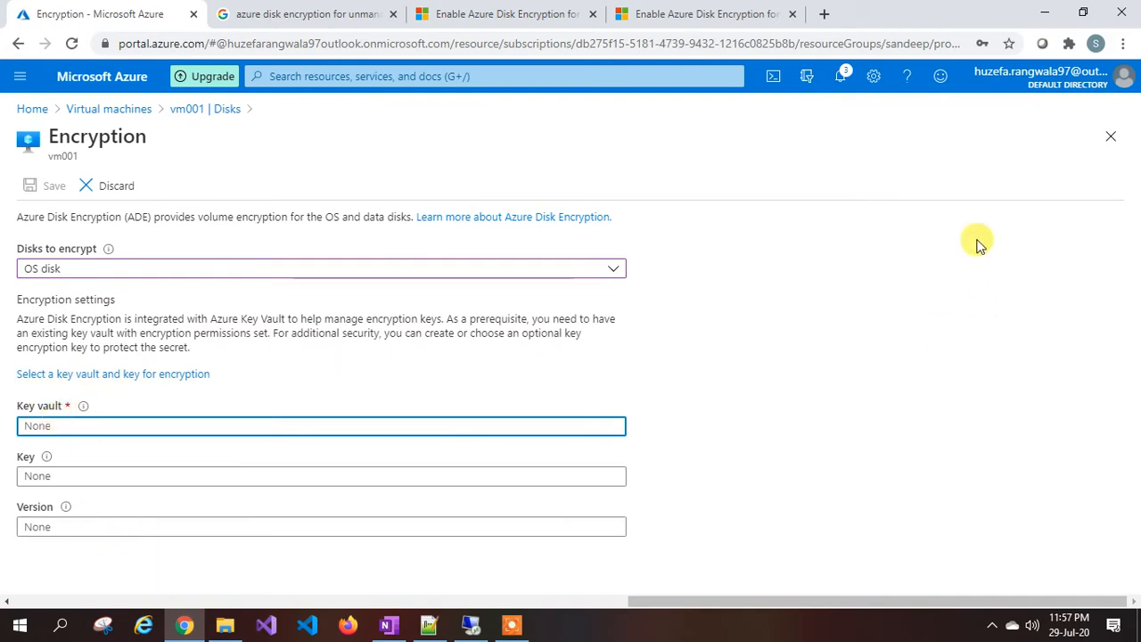
pyautogui.click(204, 111)
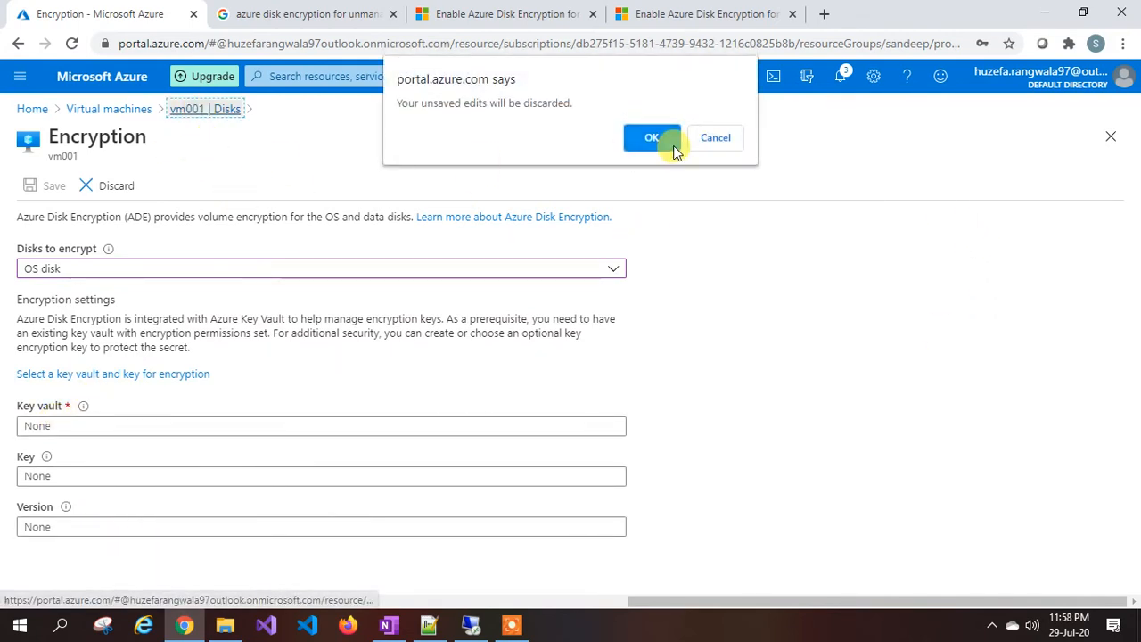
pyautogui.click(652, 138)
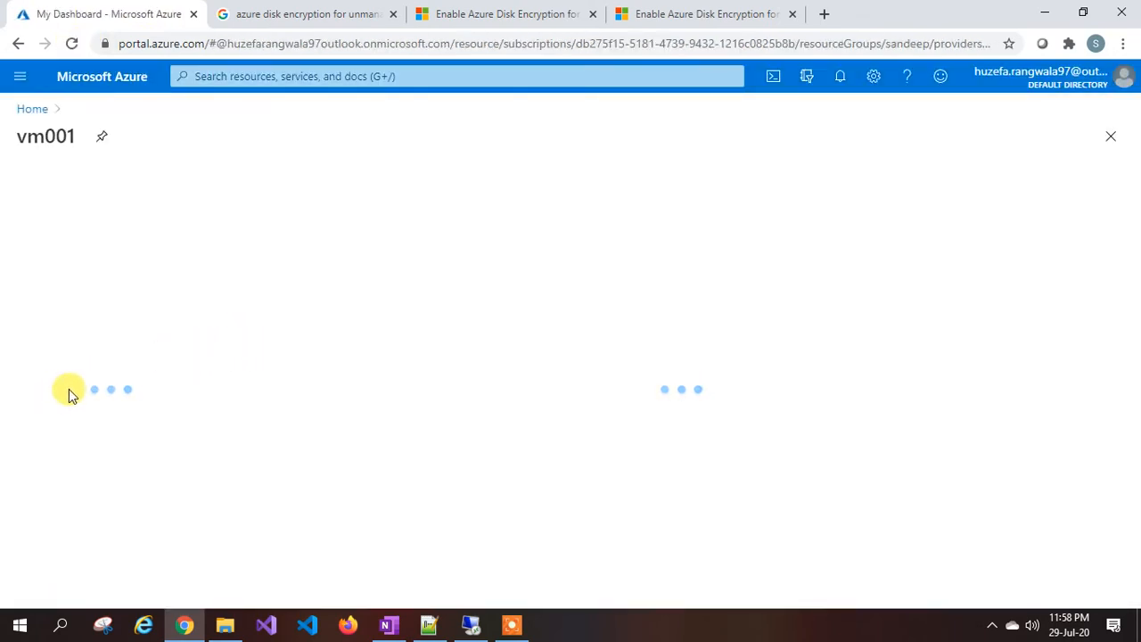
# In vm001's disk encryption settings, set the disks to encrypt to OS disk and open the key vault and key selection
pyautogui.click(992, 624)
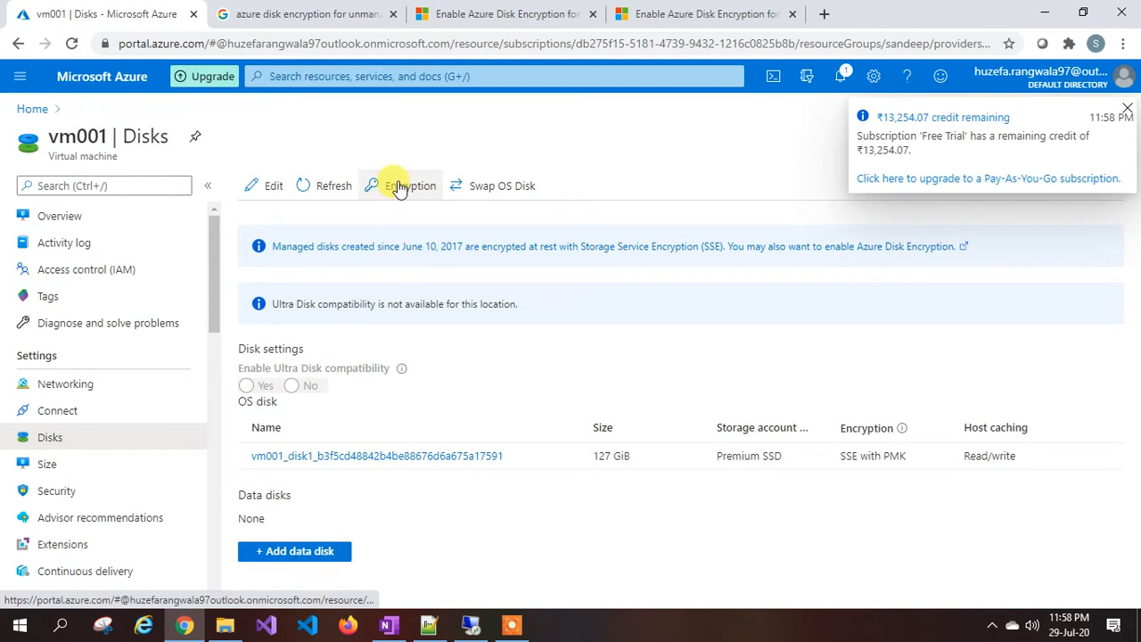
pyautogui.click(401, 187)
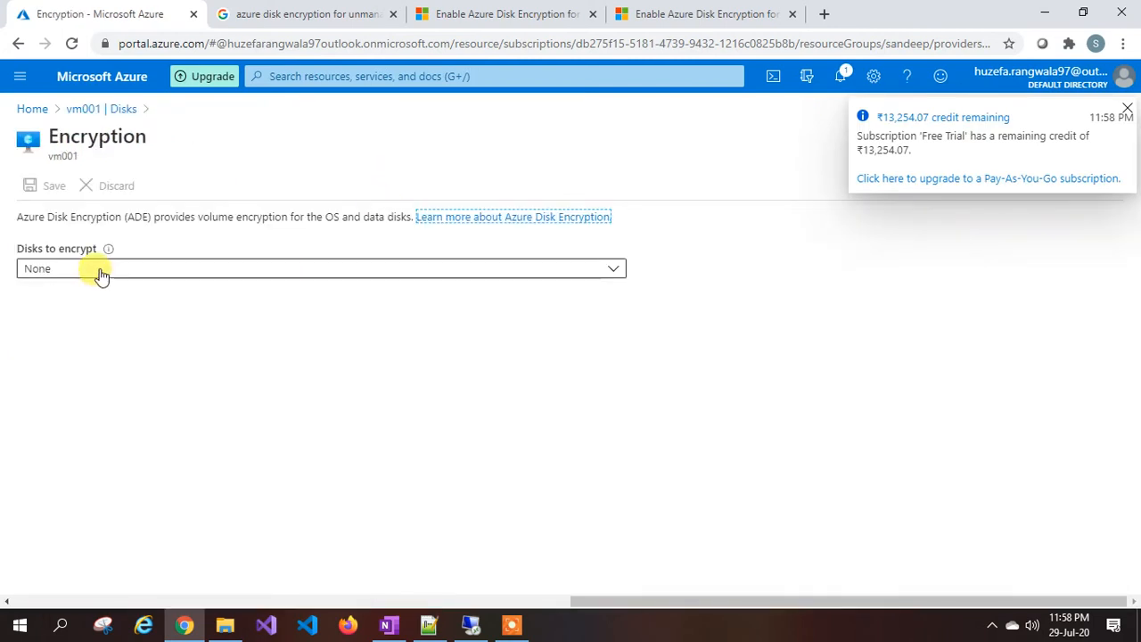
pyautogui.click(101, 272)
pyautogui.click(59, 319)
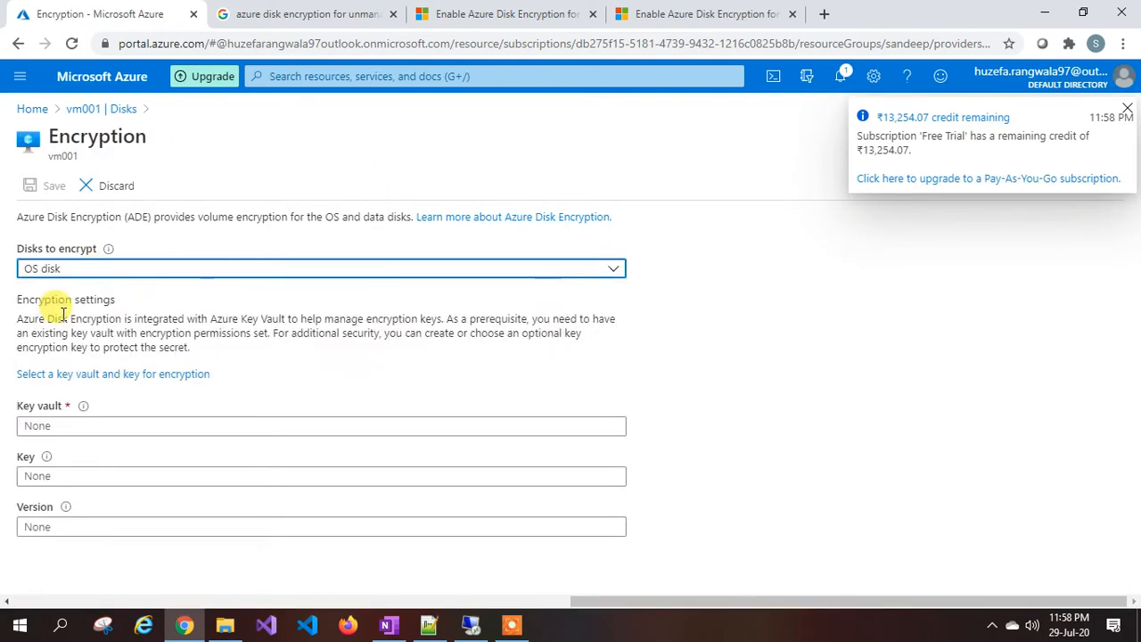
pyautogui.click(64, 425)
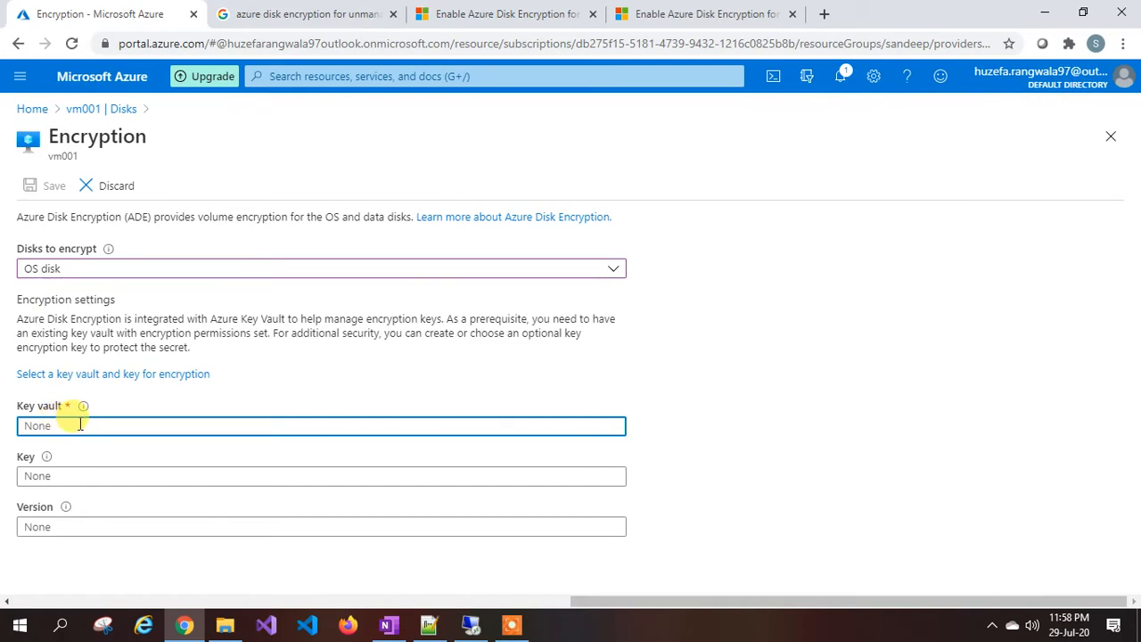
pyautogui.click(95, 378)
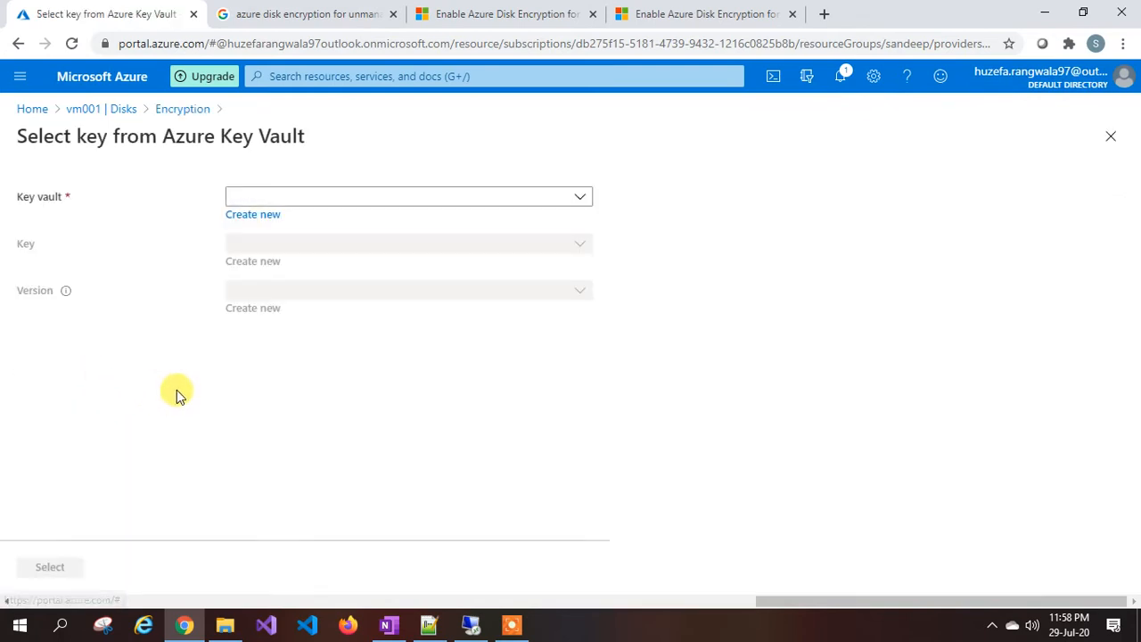
# Return to vm001's encryption settings, reopen the key vault and key selection, and check which key vaults are available
pyautogui.click(181, 109)
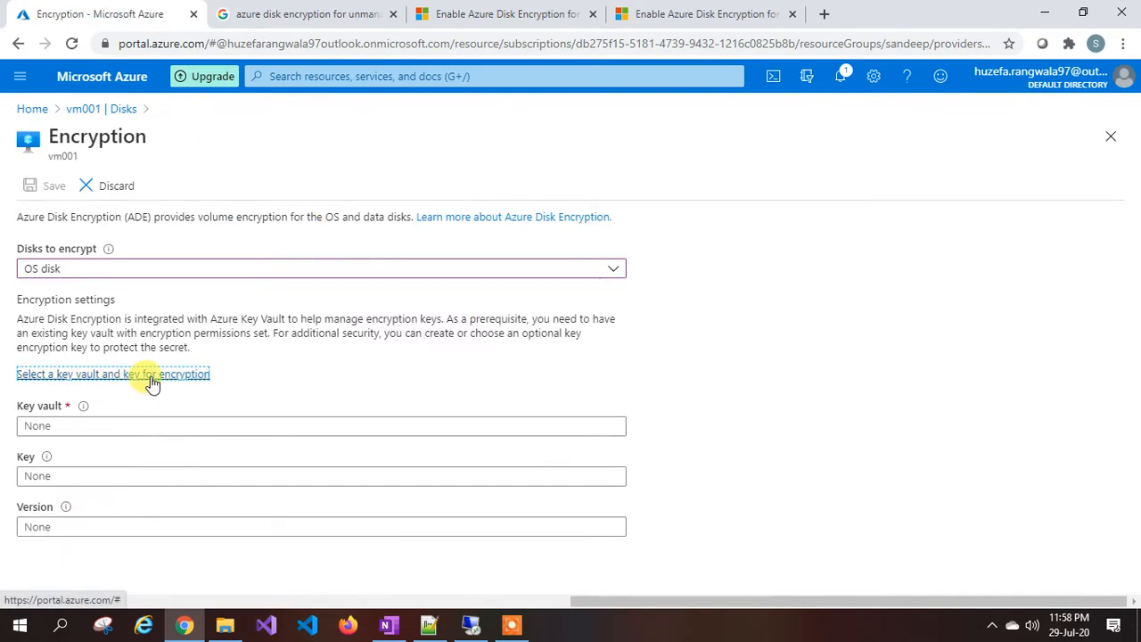
pyautogui.click(151, 375)
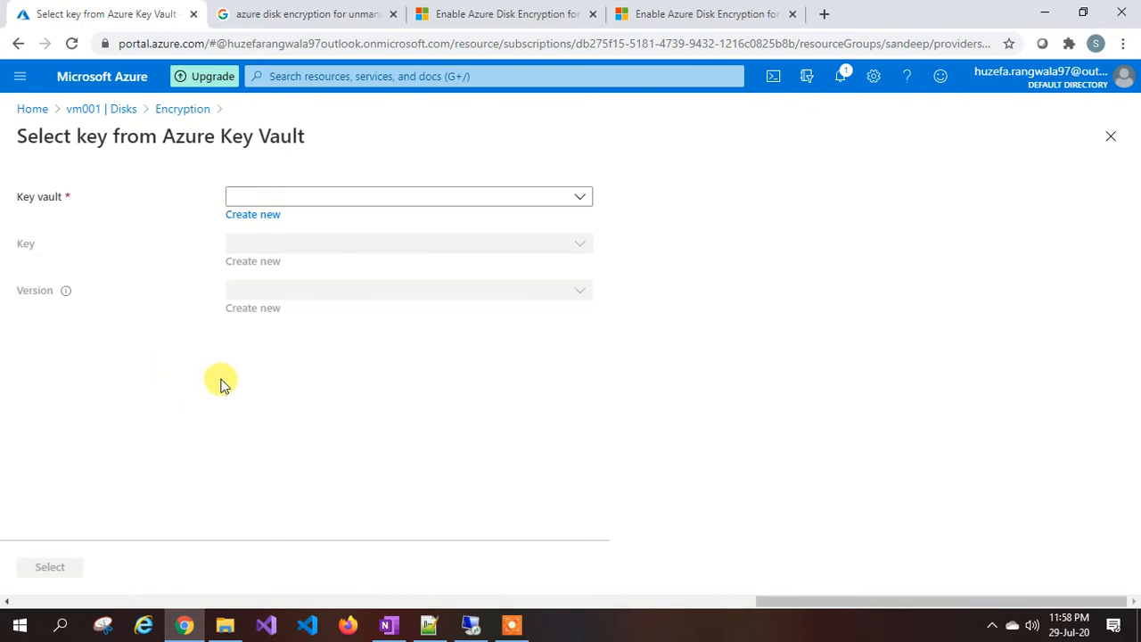
pyautogui.click(280, 200)
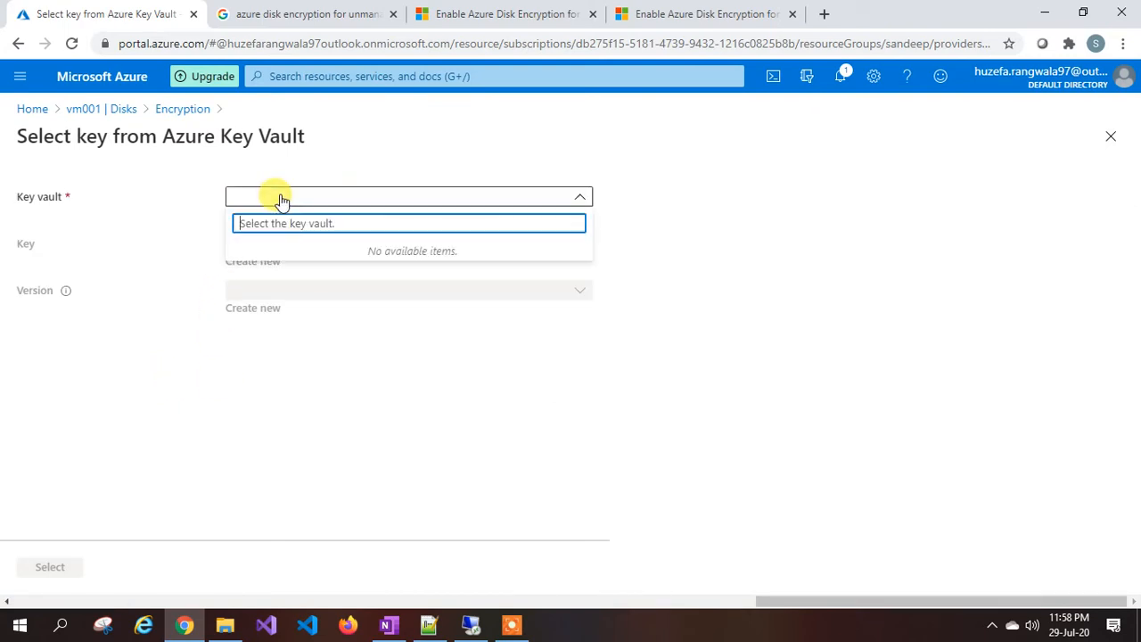
pyautogui.click(331, 169)
# Start creating a new key vault in the existing resource group and name it mykevault121212
pyautogui.click(261, 218)
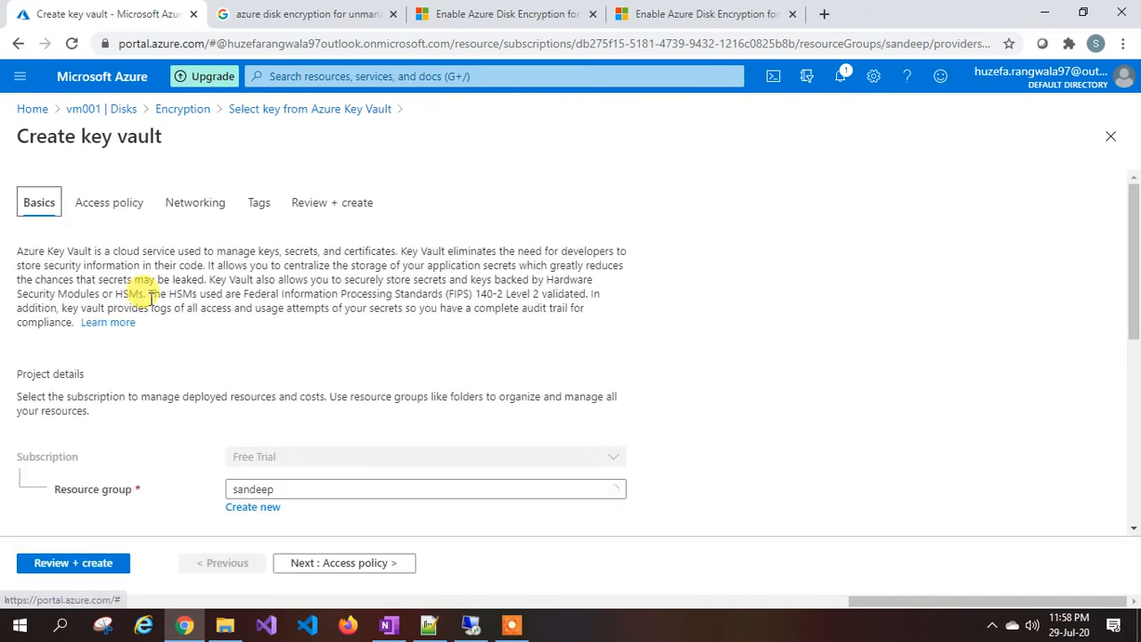
pyautogui.scroll(-3, 273, 440)
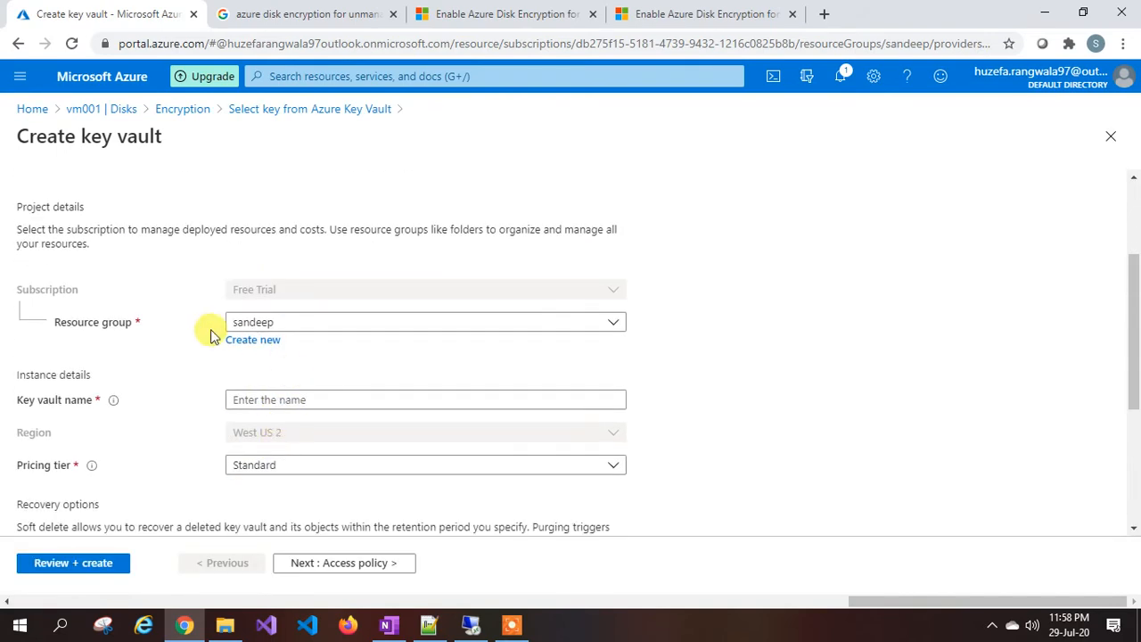
pyautogui.click(279, 401)
pyautogui.write('myk')
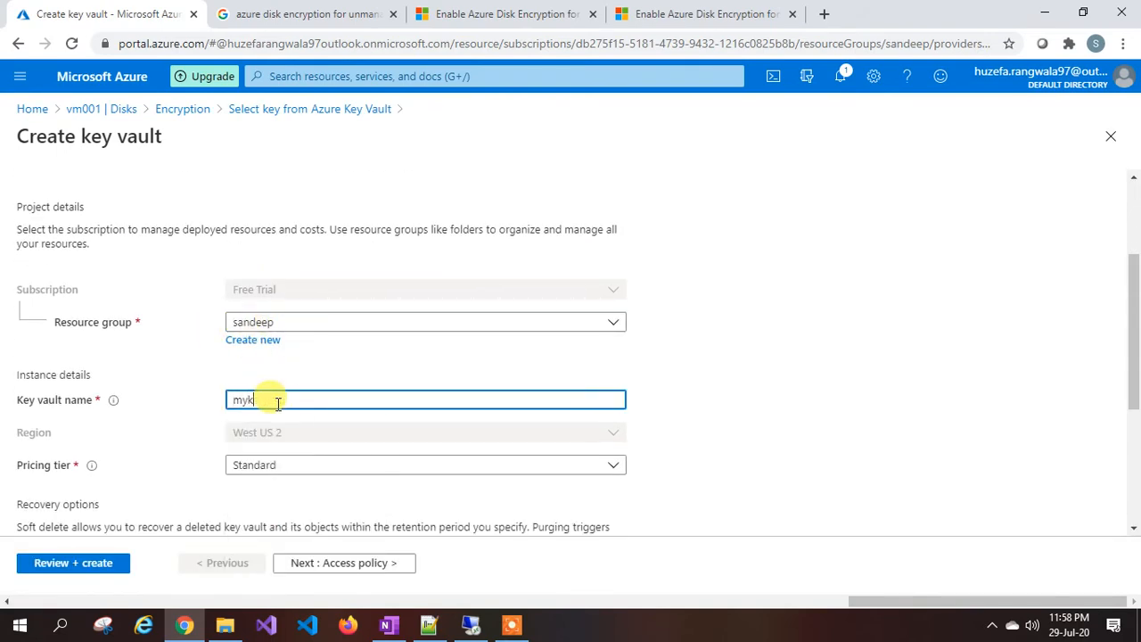
pyautogui.write('evault121212')
# Keep the Standard pricing tier for the key vault and disable soft-delete recovery of the vault and its objects
pyautogui.scroll(-2, 532, 435)
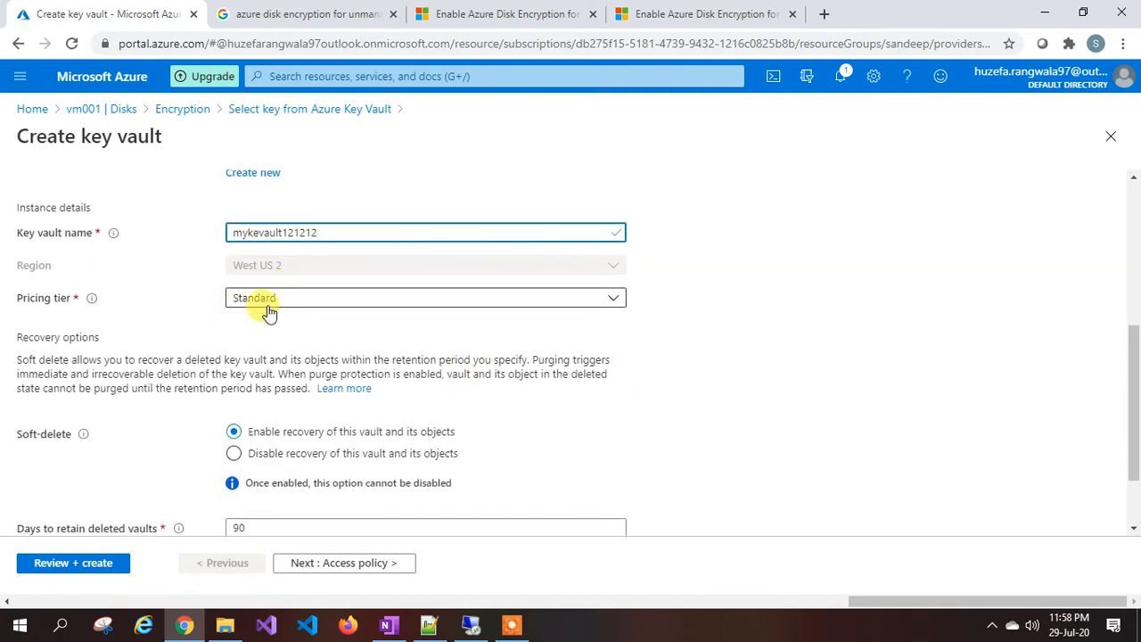
pyautogui.click(293, 308)
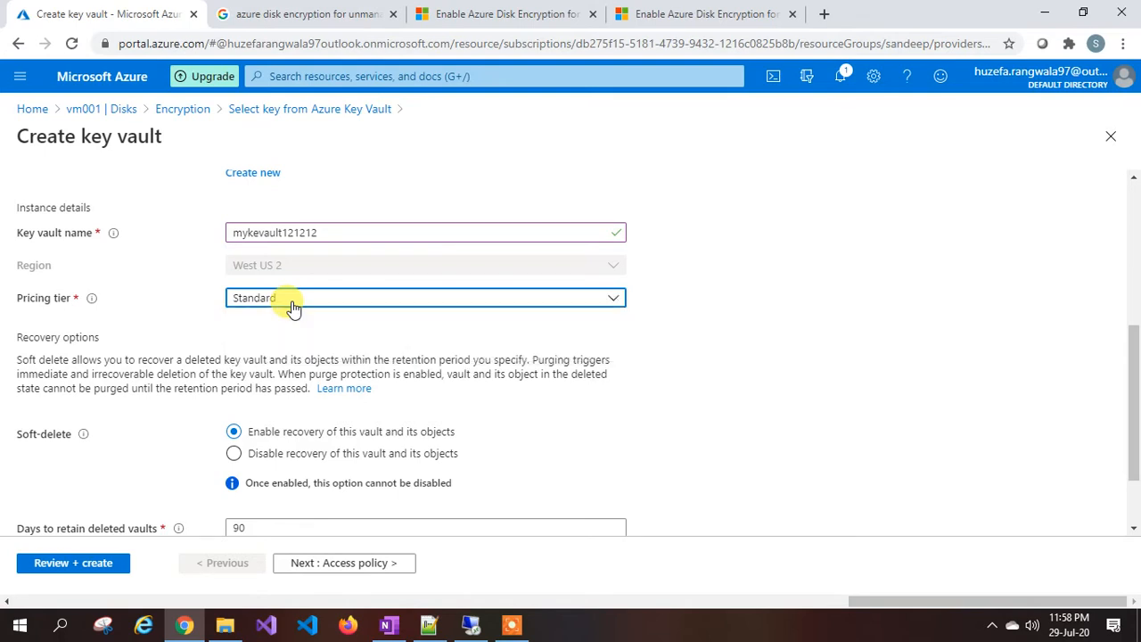
pyautogui.scroll(-1, 288, 365)
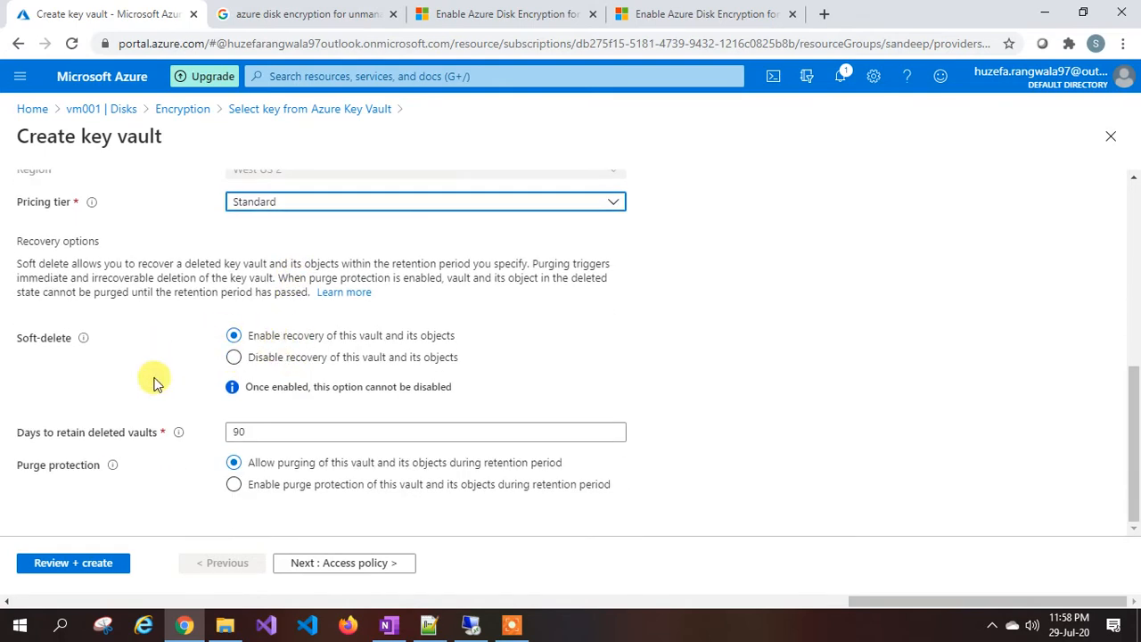
pyautogui.click(233, 356)
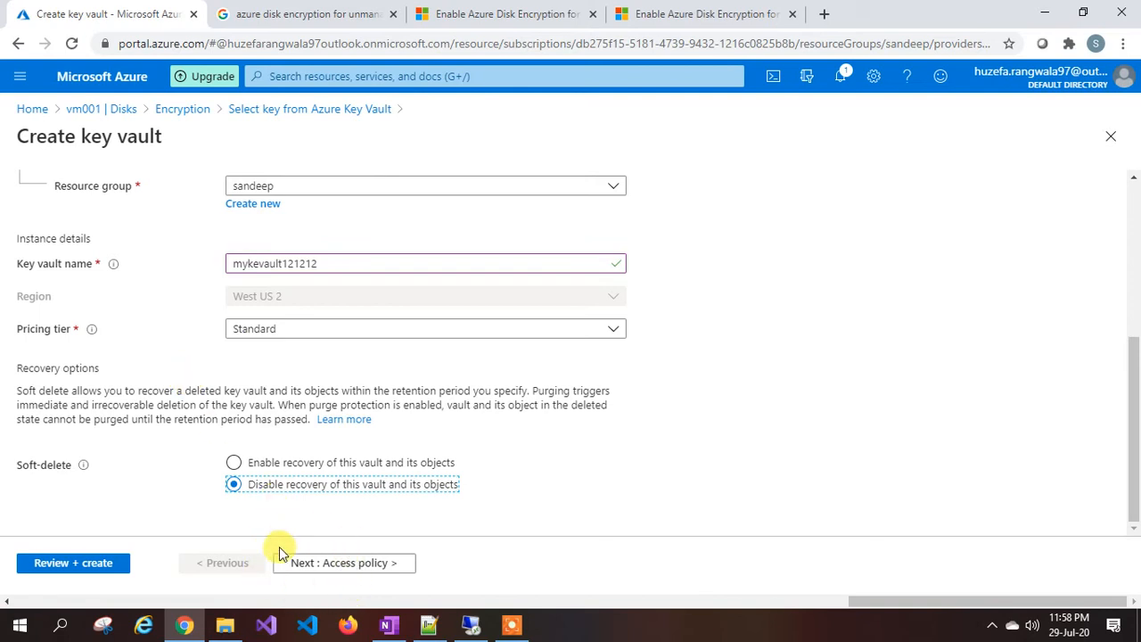
# In the key vault's access policy, enable access to Azure Disk Encryption for volume encryption and check the listed user
pyautogui.click(335, 566)
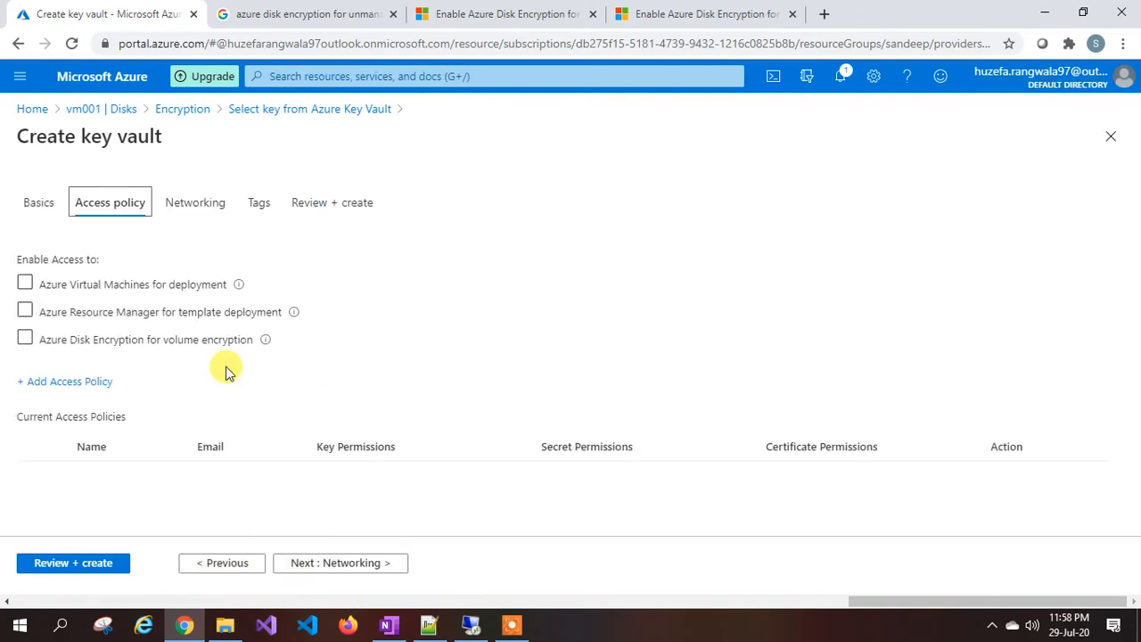
pyautogui.click(25, 341)
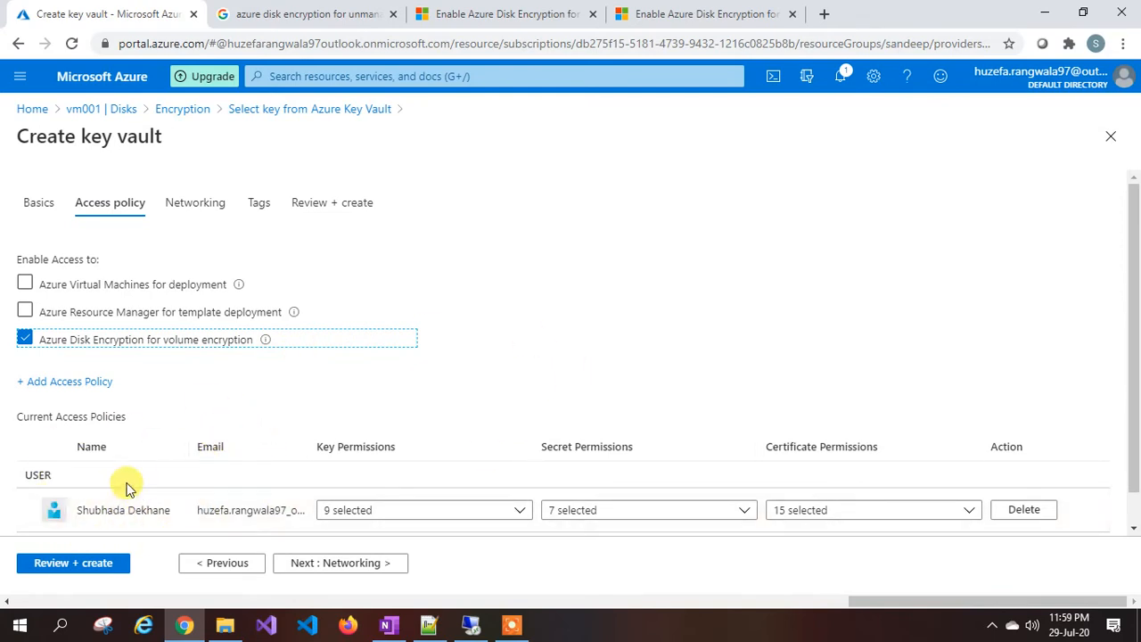
pyautogui.moveTo(201, 512); pyautogui.dragTo(306, 507)
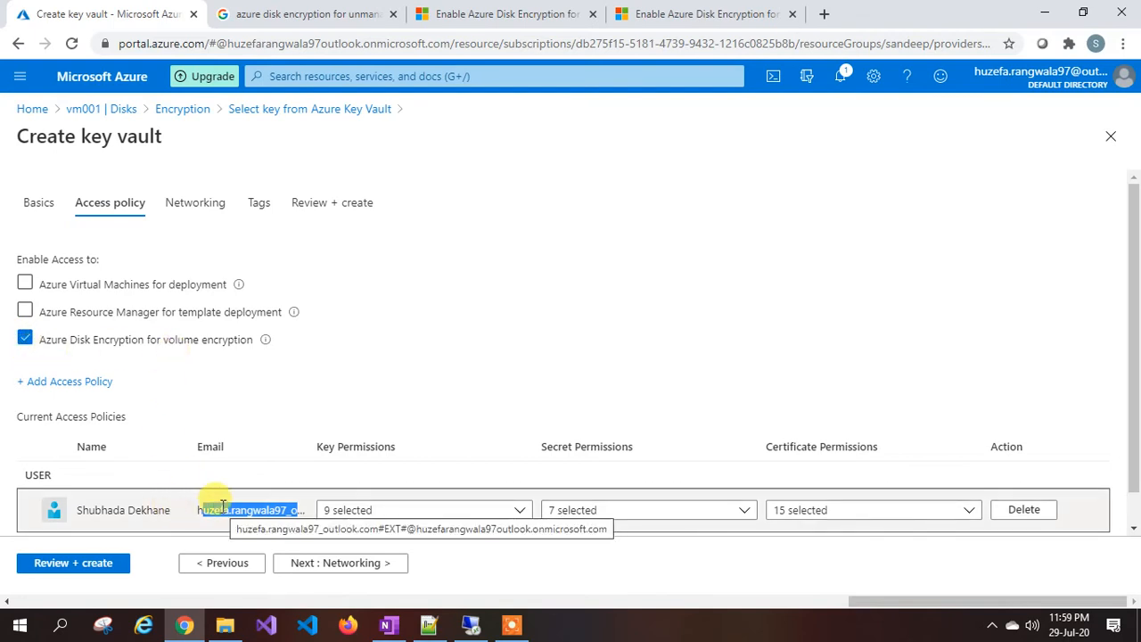
# Keep the public endpoint for all networks, leave the tags empty, and create the key vault
pyautogui.click(323, 564)
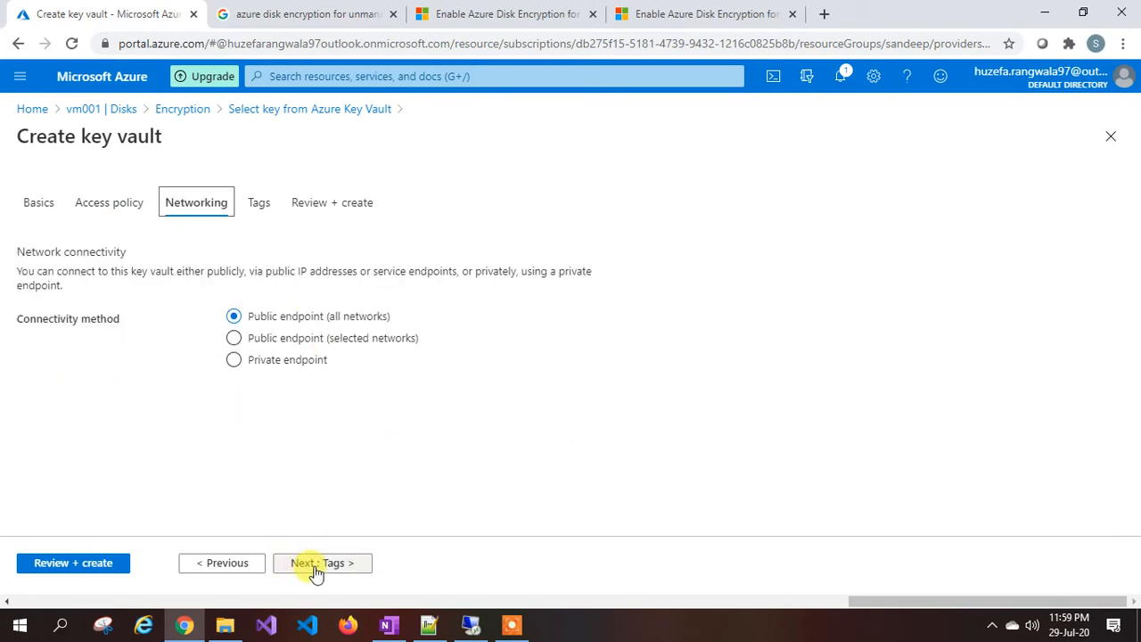
pyautogui.click(316, 563)
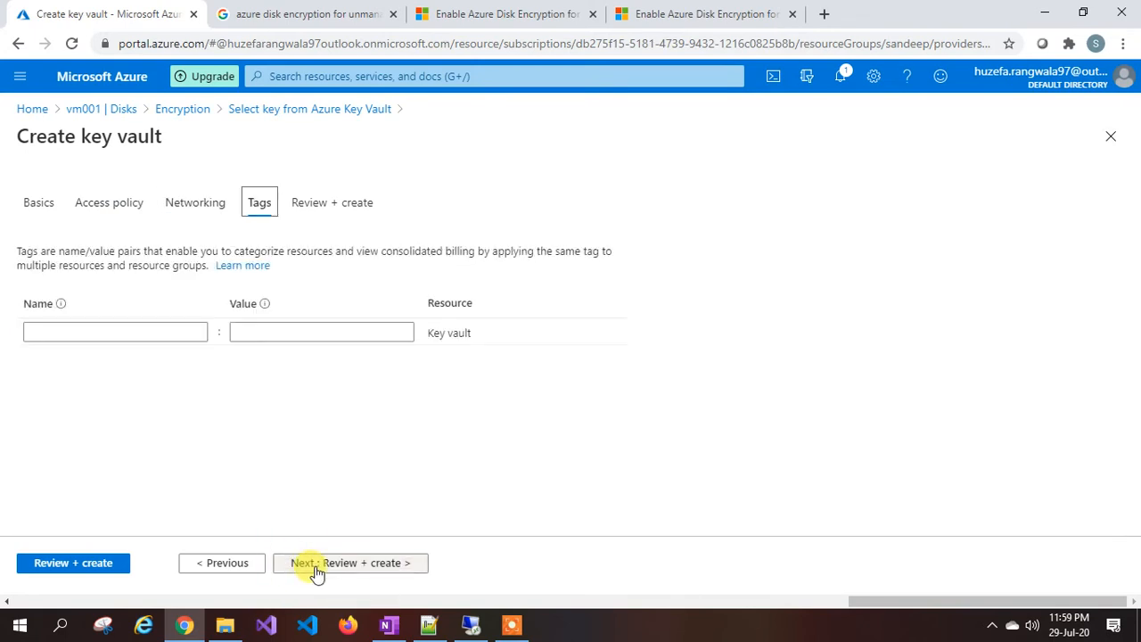
pyautogui.click(317, 564)
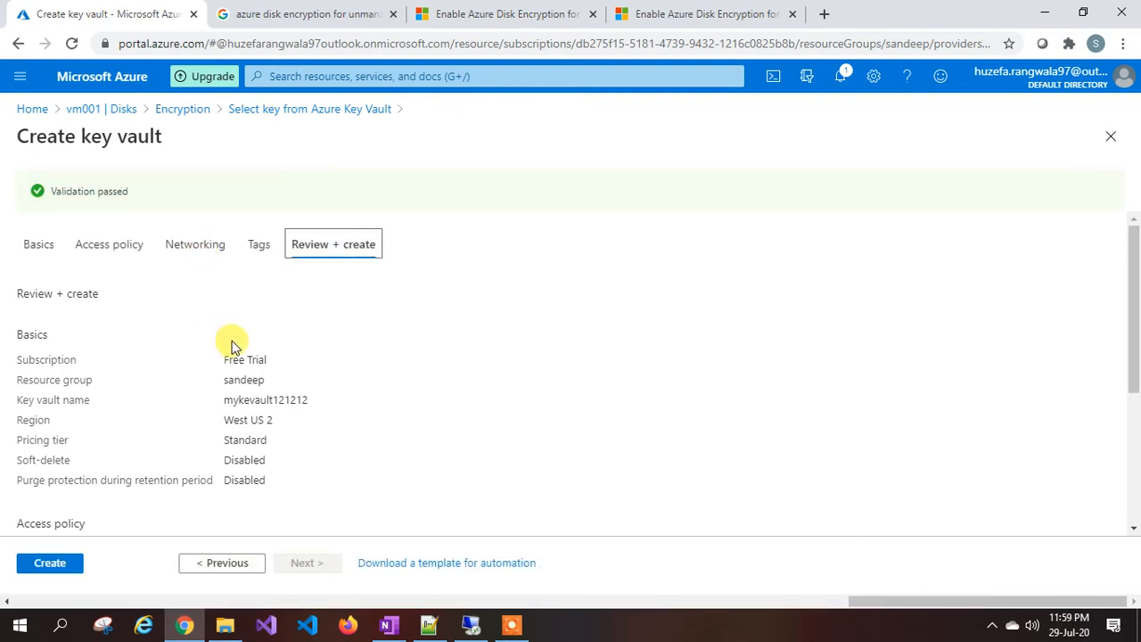
pyautogui.click(49, 563)
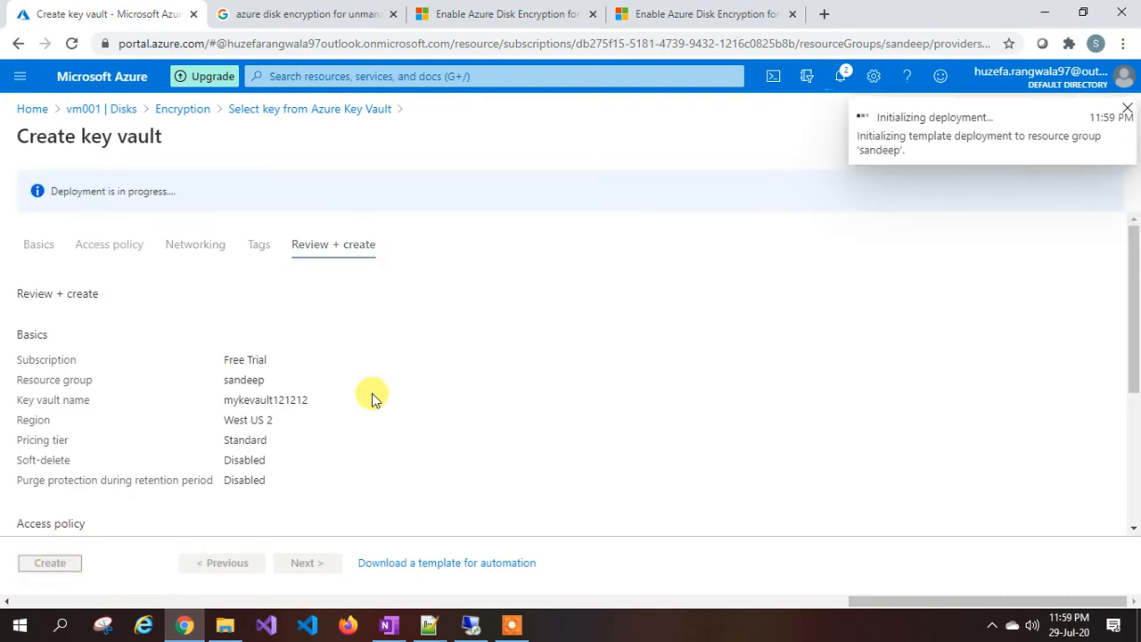
pyautogui.click(513, 629)
pyautogui.click(589, 599)
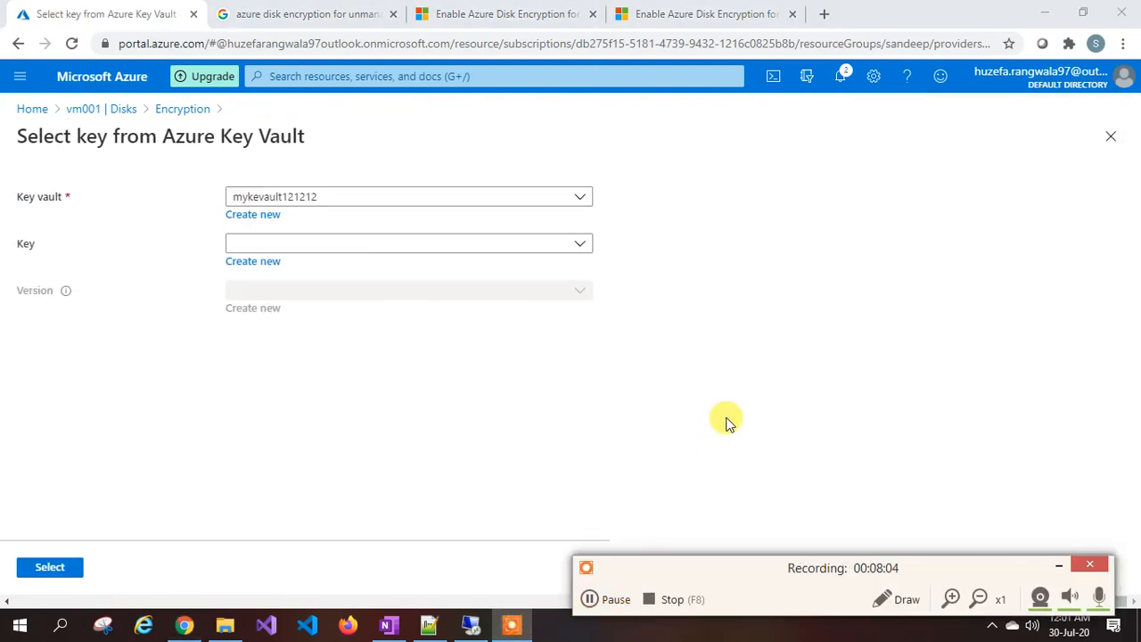
# Check the portal's deployment notifications and choose mykevault121212 as the key vault for encryption
pyautogui.click(839, 76)
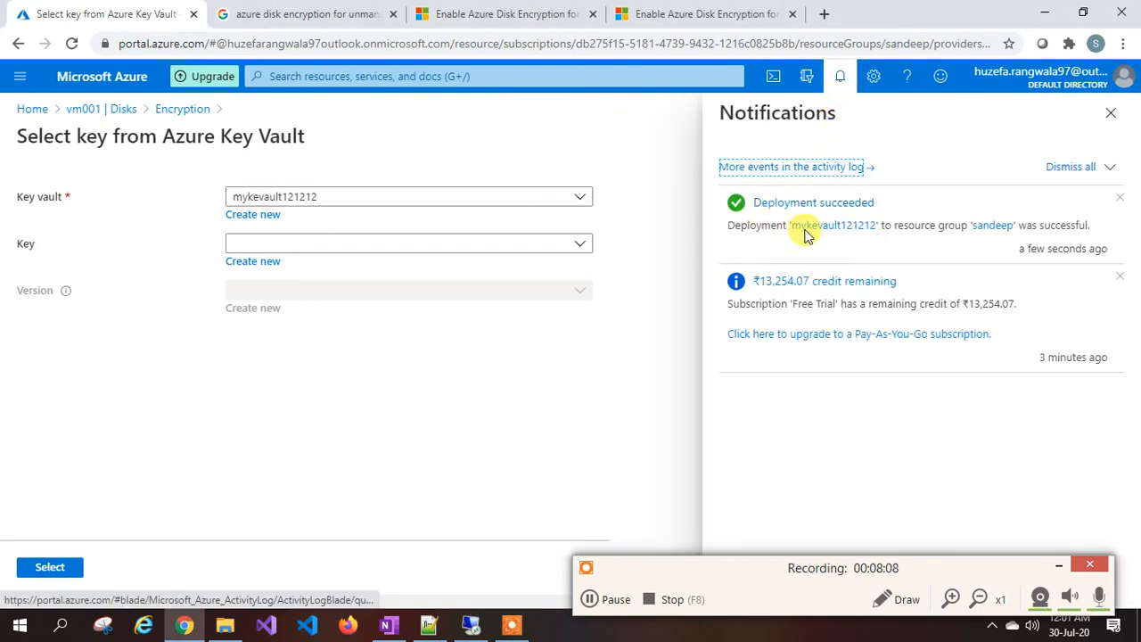
pyautogui.click(1110, 115)
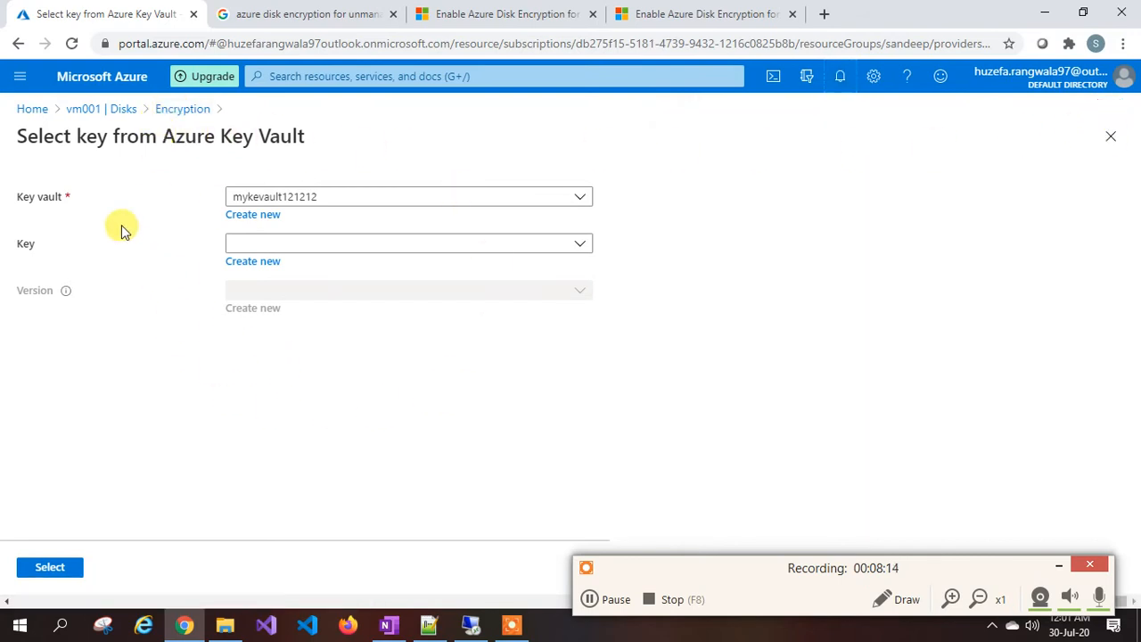
pyautogui.click(288, 197)
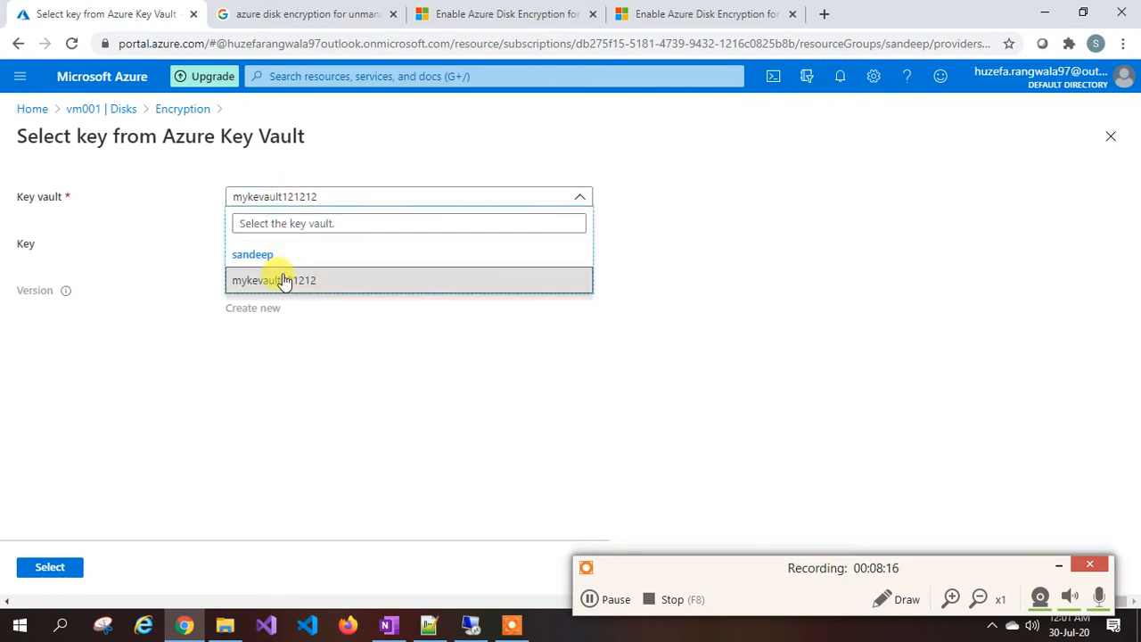
pyautogui.click(314, 278)
# Check the vault's available keys, and generate a new 2048-bit RSA key named mykey without activation or expiration dates
pyautogui.click(292, 246)
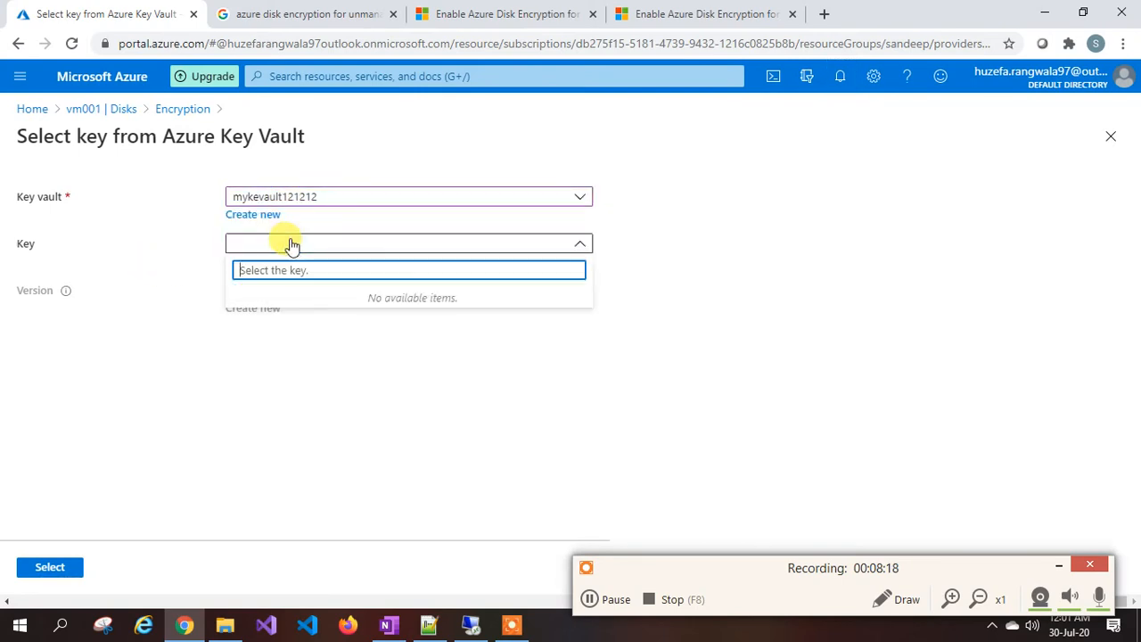
pyautogui.click(243, 417)
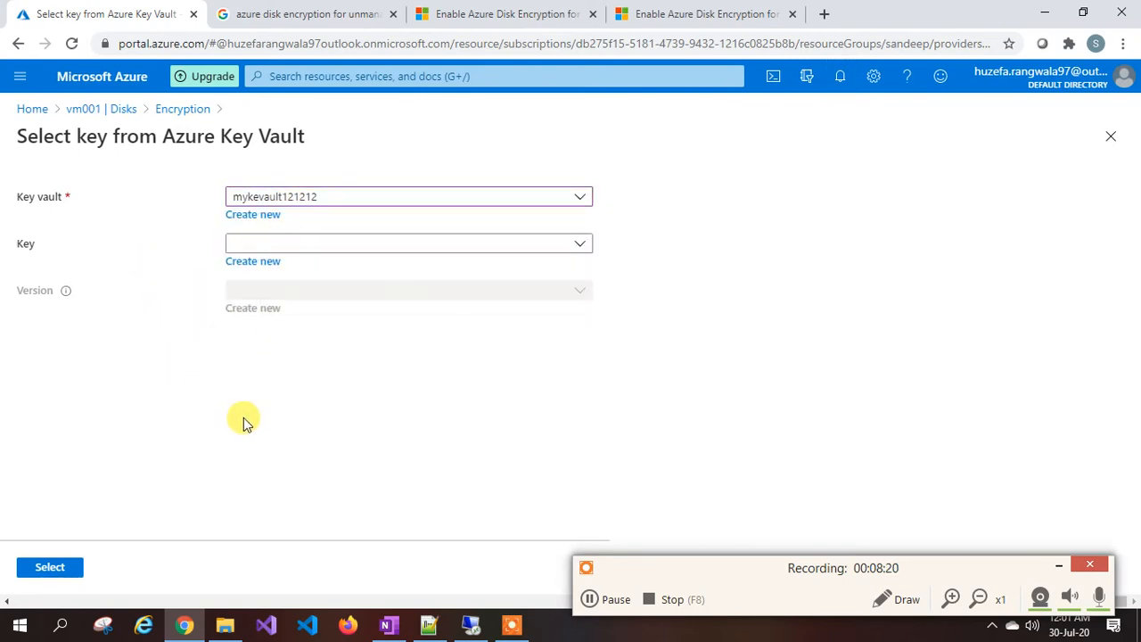
pyautogui.click(247, 263)
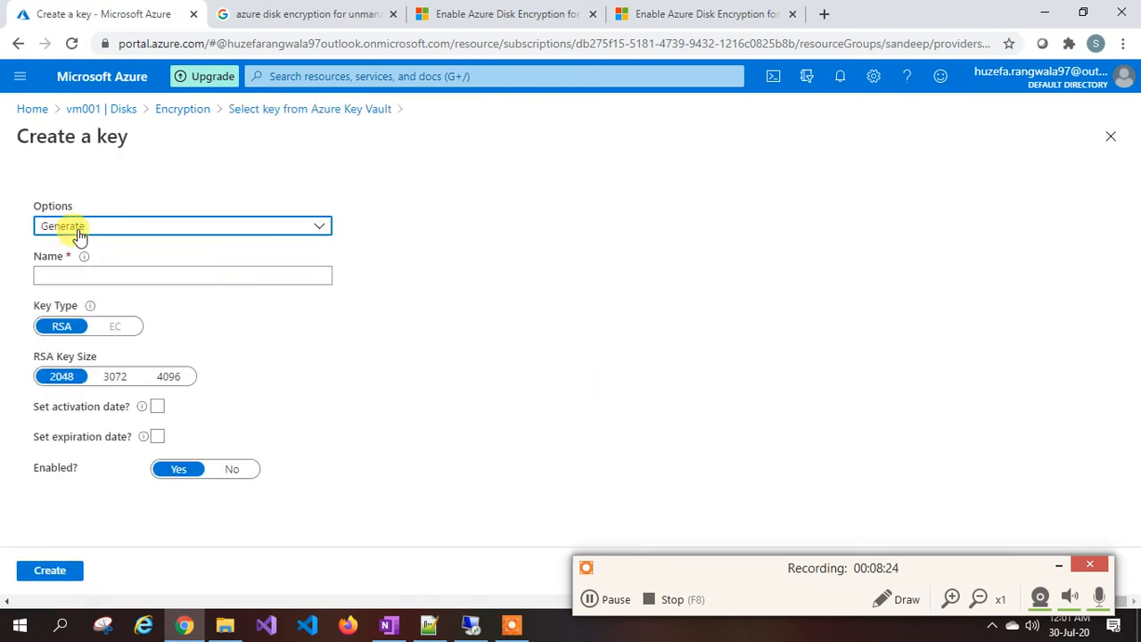
pyautogui.click(79, 230)
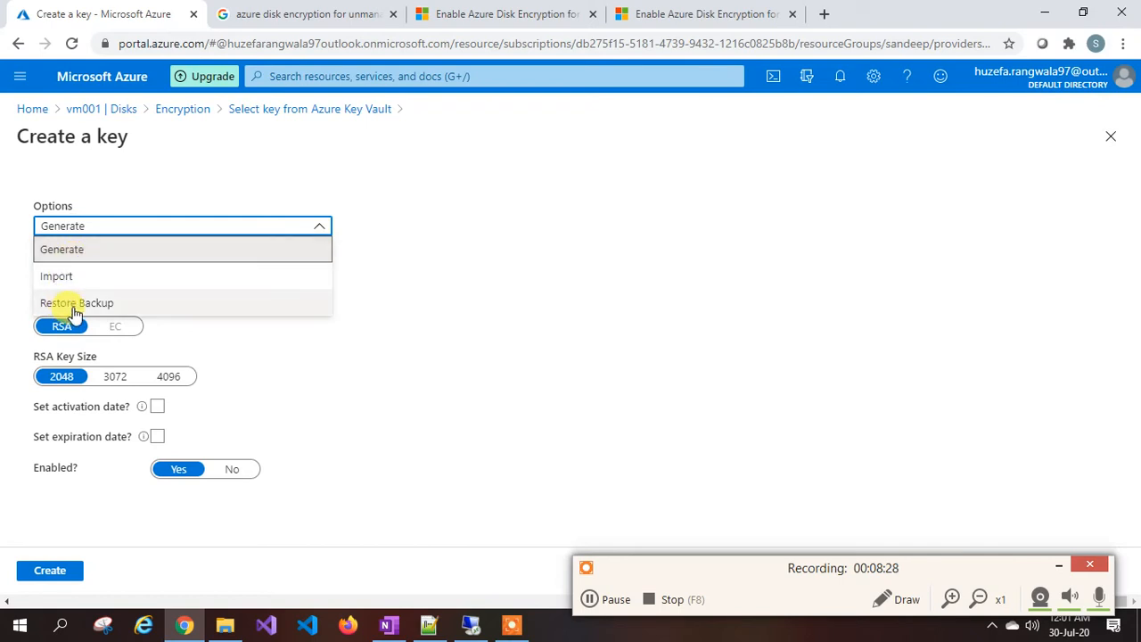
pyautogui.click(105, 252)
pyautogui.click(90, 273)
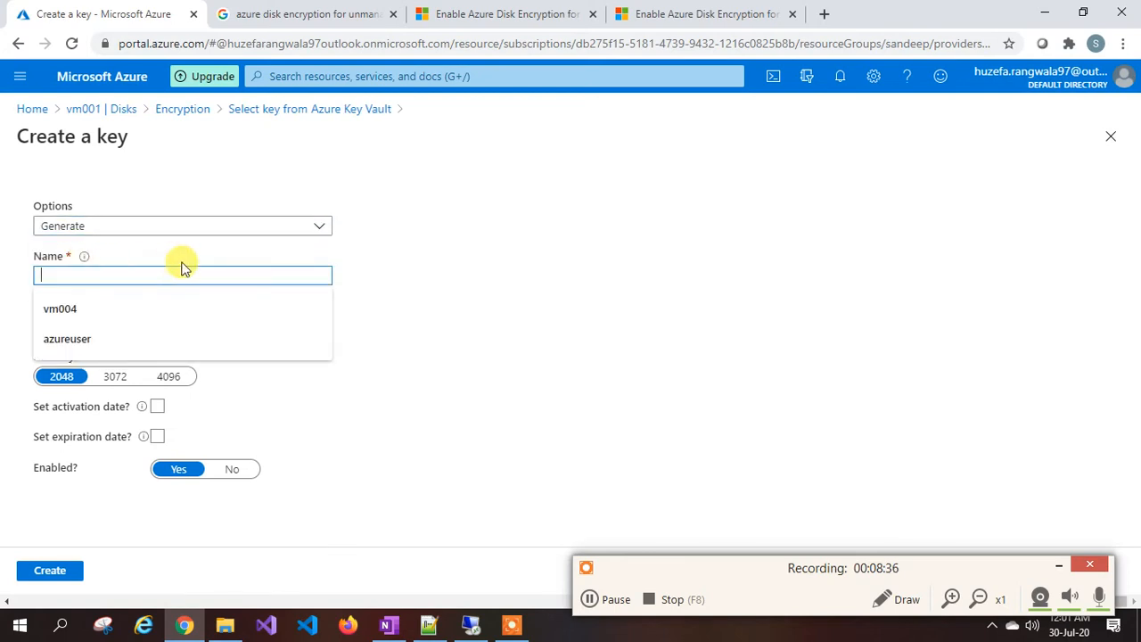
pyautogui.write('mykey')
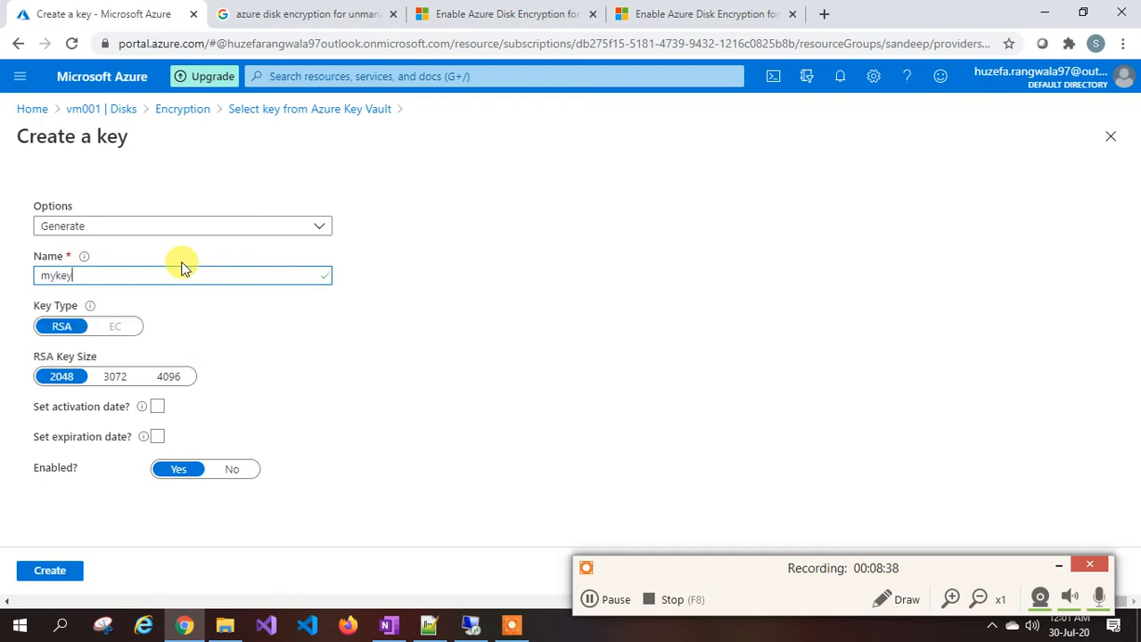
pyautogui.click(402, 344)
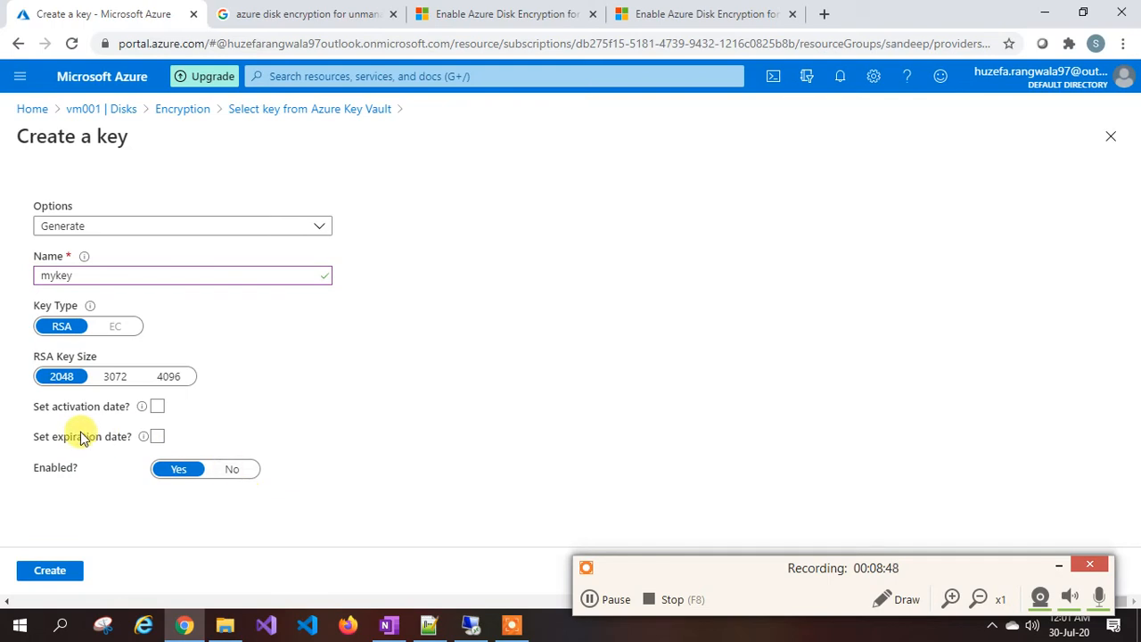
pyautogui.click(59, 570)
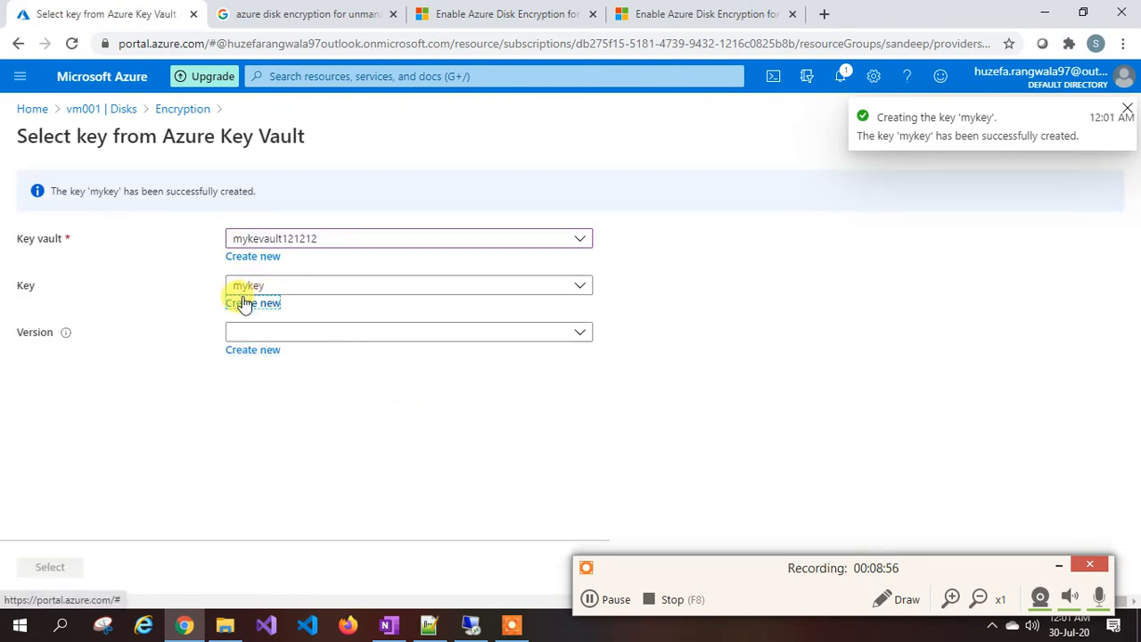
# Choose the available version of mykey and apply the key vault and key selection to vm001's encryption settings
pyautogui.click(255, 332)
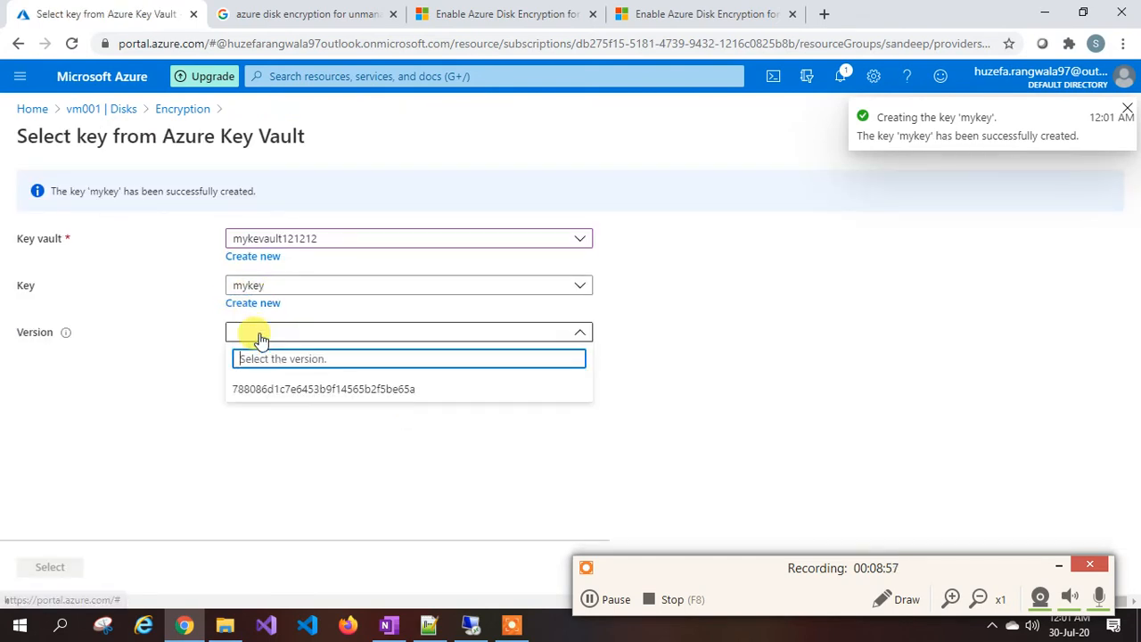
pyautogui.click(271, 394)
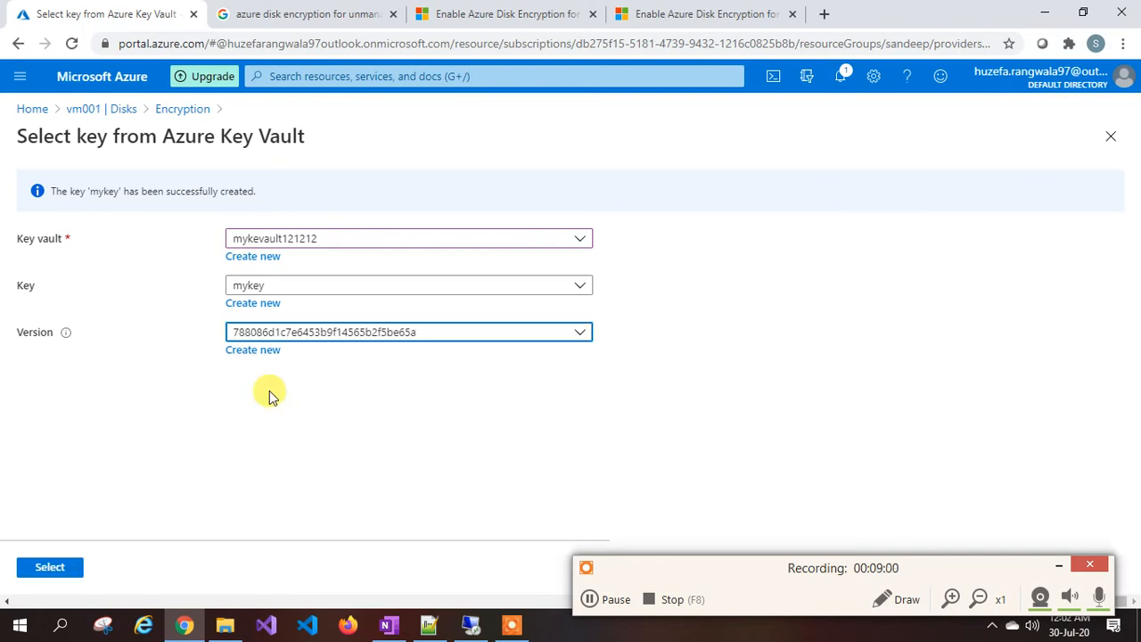
pyautogui.click(49, 568)
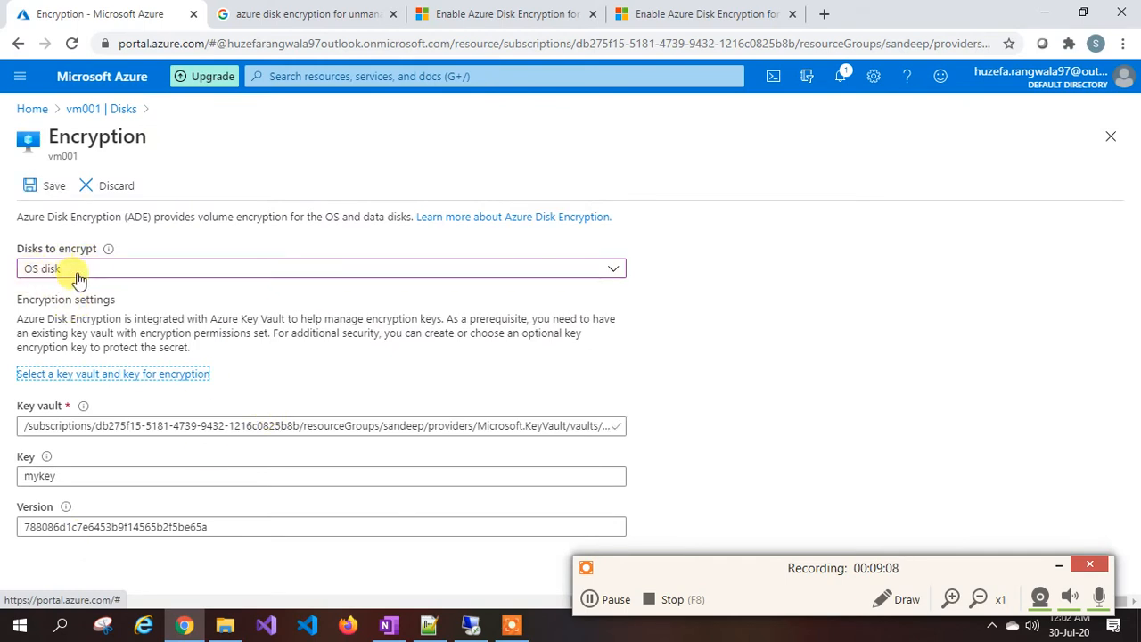
# Review the disks to encrypt, keeping OS disk, and examine the key vault and key values in vm001's encryption settings
pyautogui.click(79, 279)
pyautogui.click(77, 319)
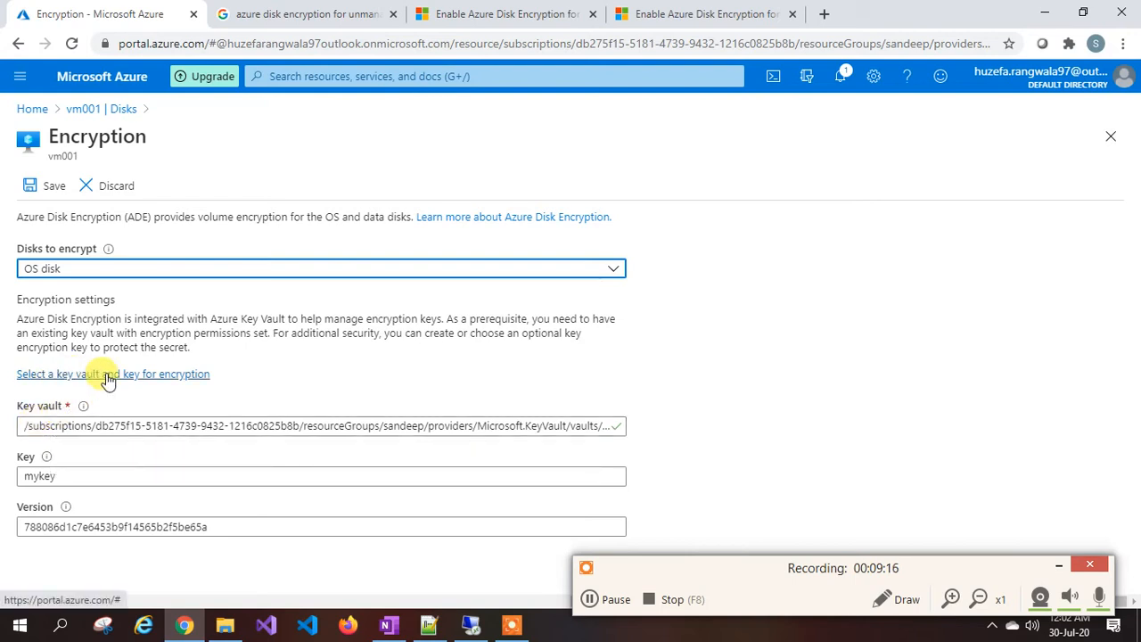
pyautogui.click(21, 425)
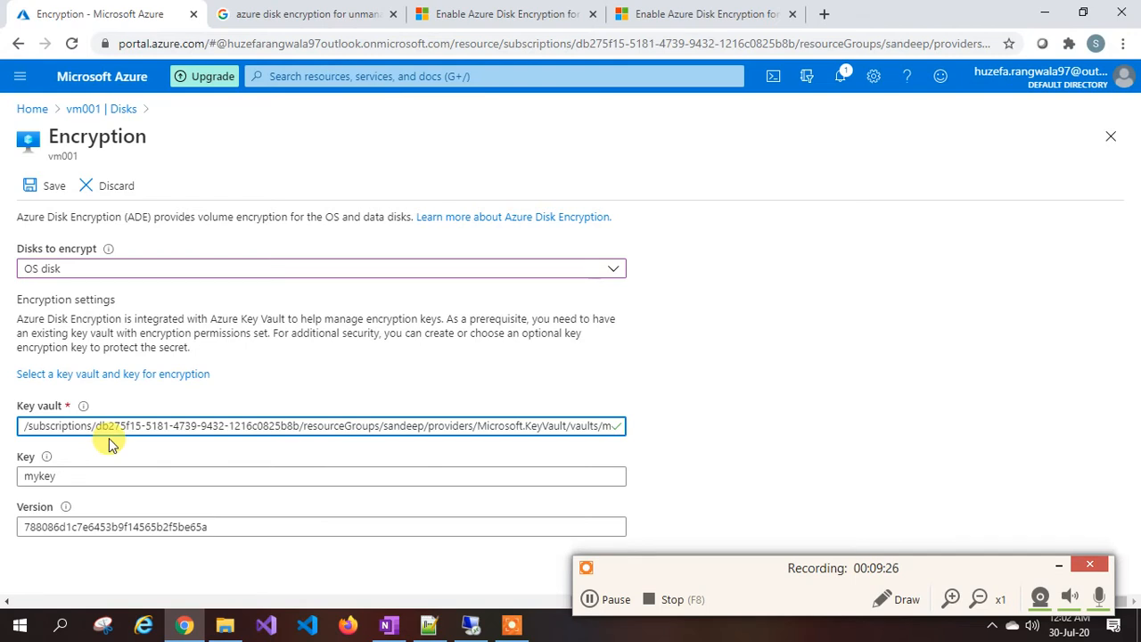
pyautogui.click(70, 479)
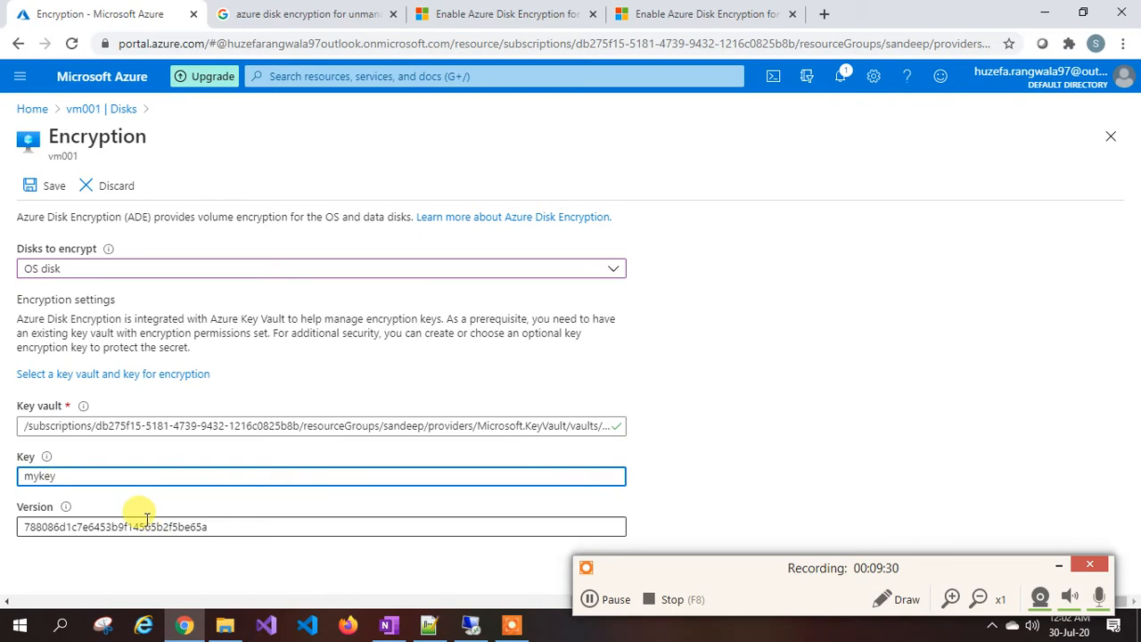
# Save vm001's OS disk encryption settings with the selected key vault and mykey
pyautogui.click(1065, 568)
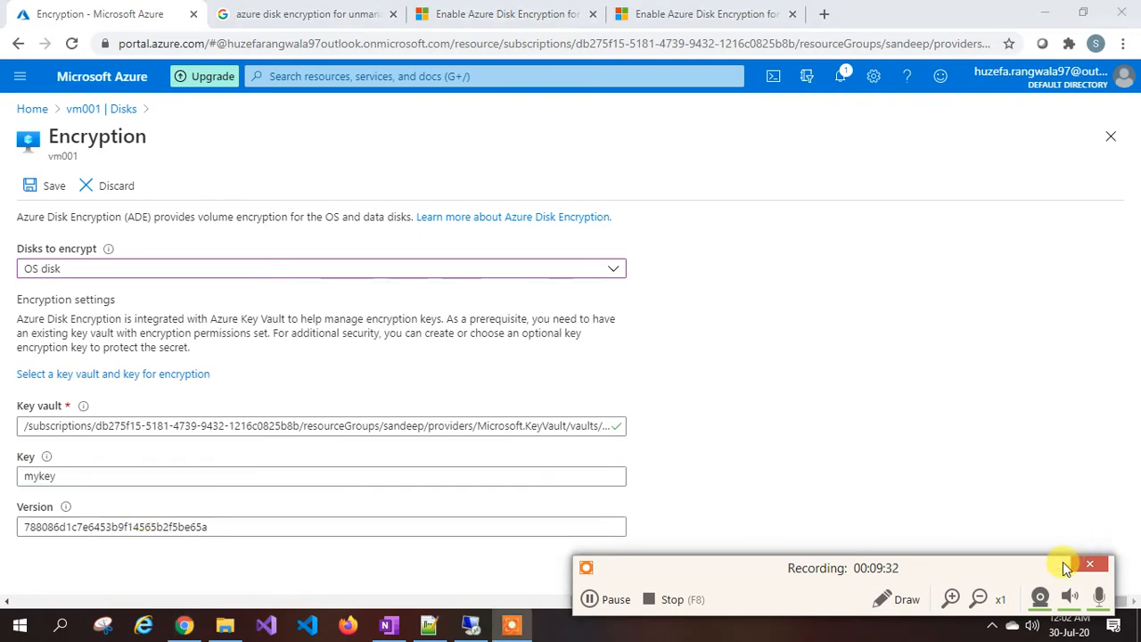
pyautogui.click(51, 188)
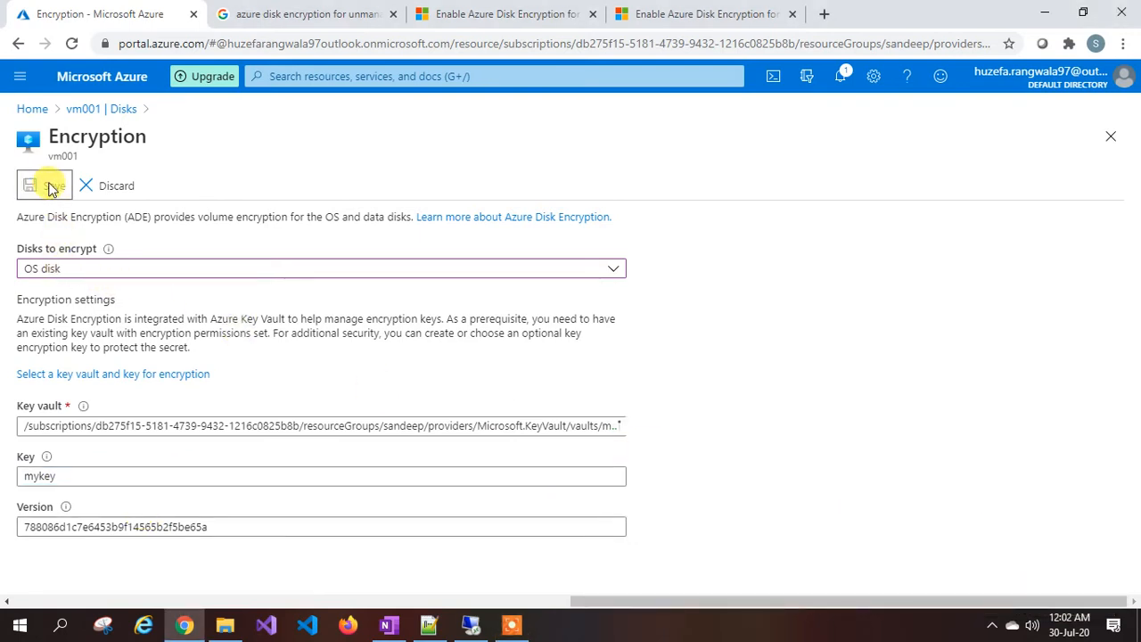
# Switch to vm001's Remote Desktop session and examine the Windows (C:) and Temporary Storage (D:) drives in This PC
pyautogui.moveTo(475, 628)
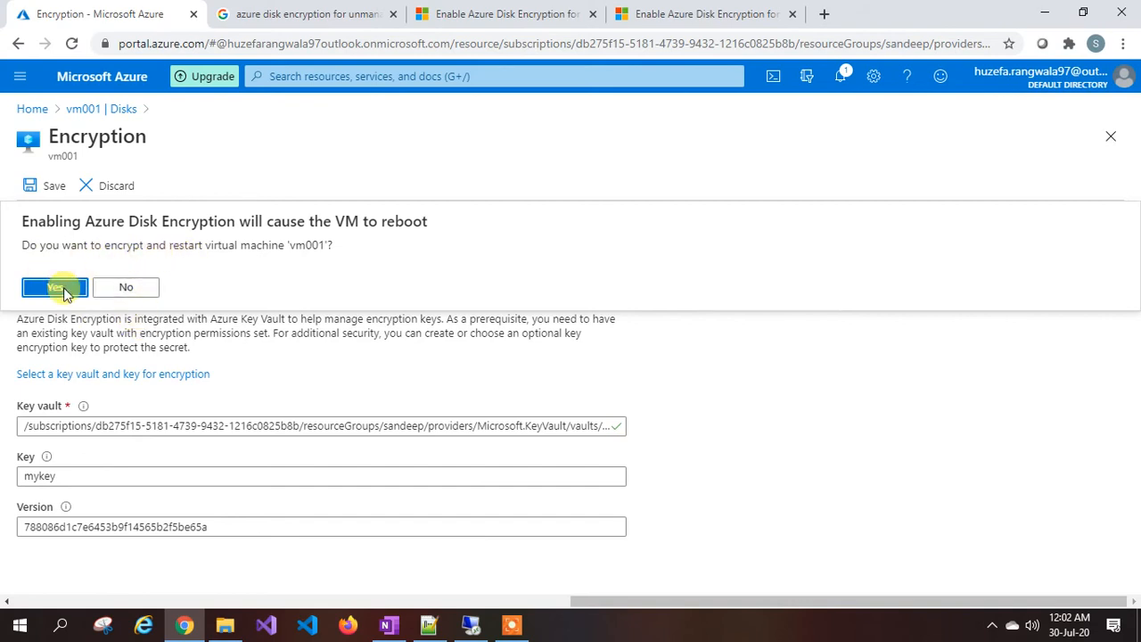
pyautogui.click(470, 625)
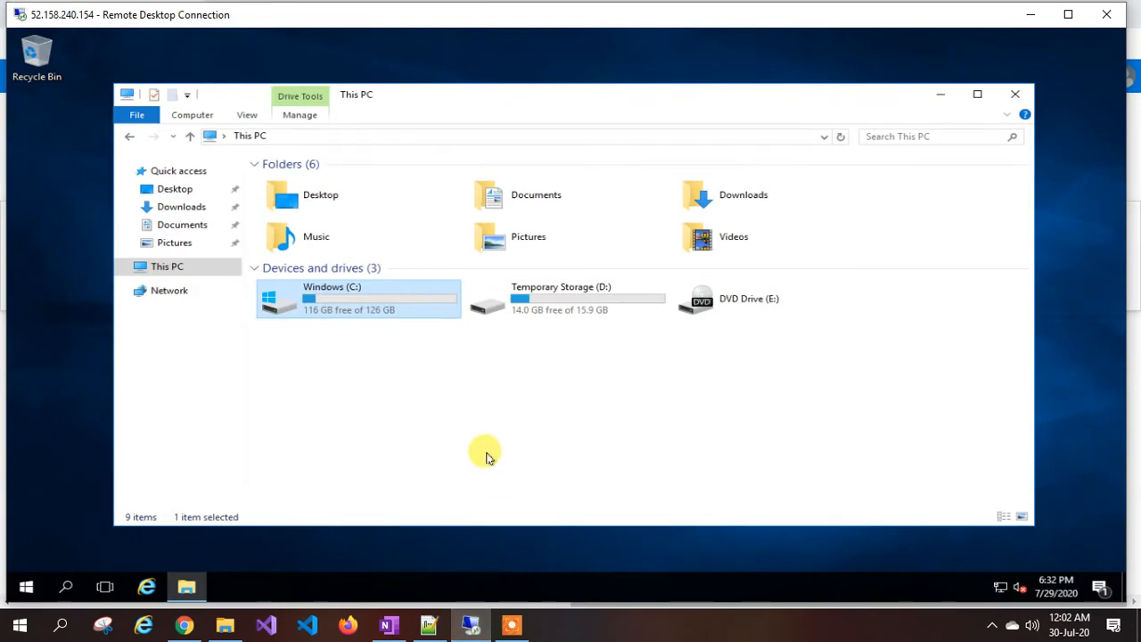
pyautogui.click(373, 331)
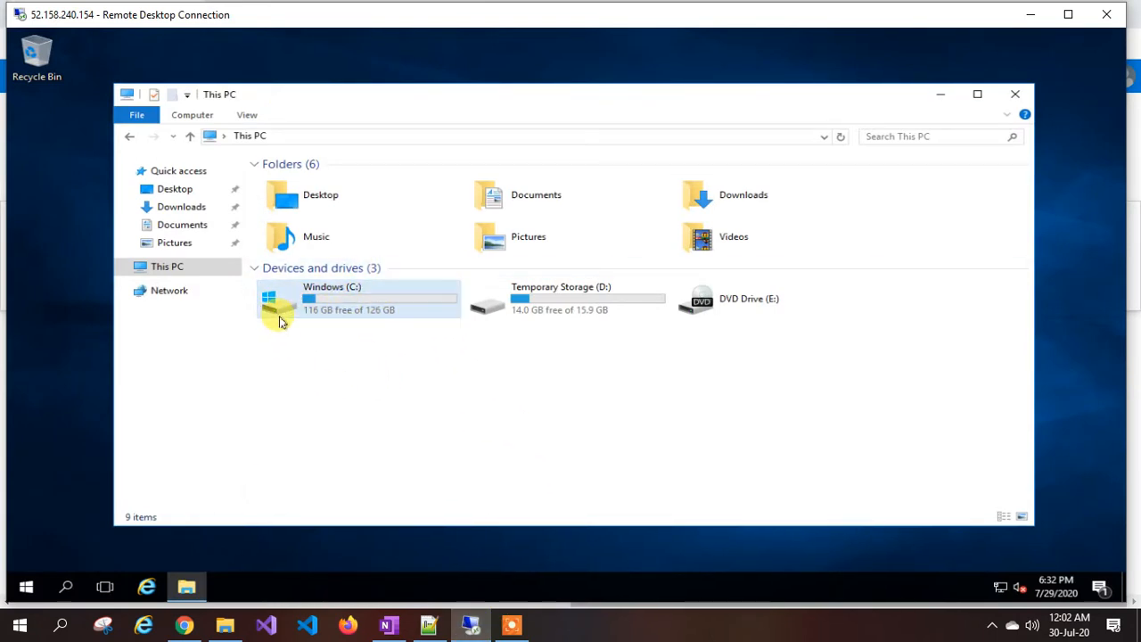
pyautogui.click(542, 312)
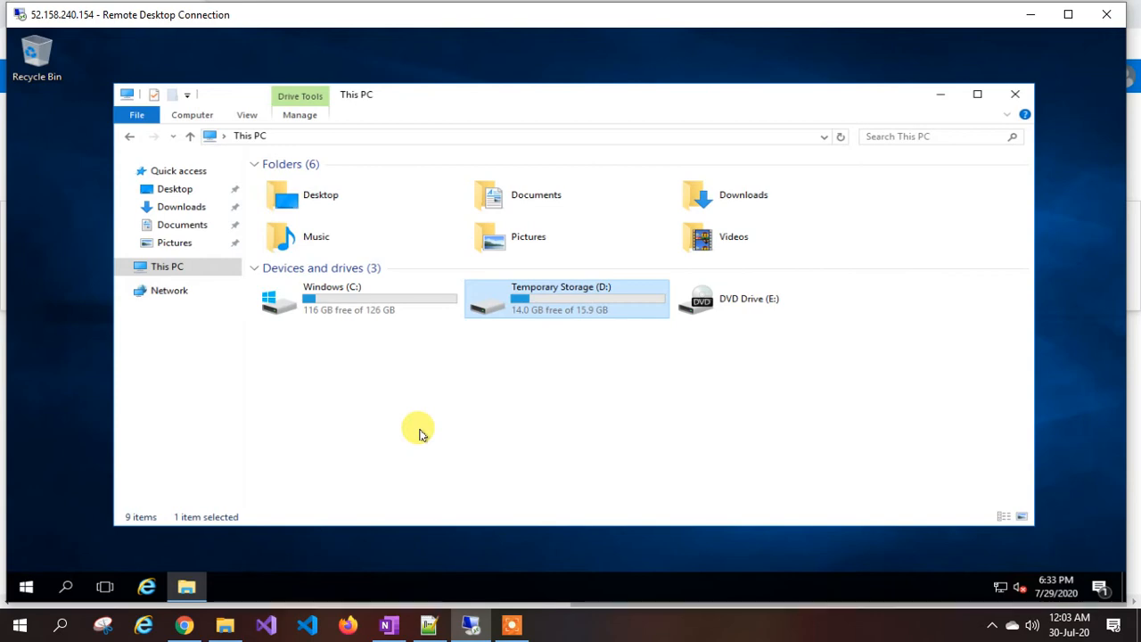
# Return to the Azure portal, confirm encrypting and restarting vm001, and switch back to its Remote Desktop session
pyautogui.click(187, 624)
pyautogui.click(55, 287)
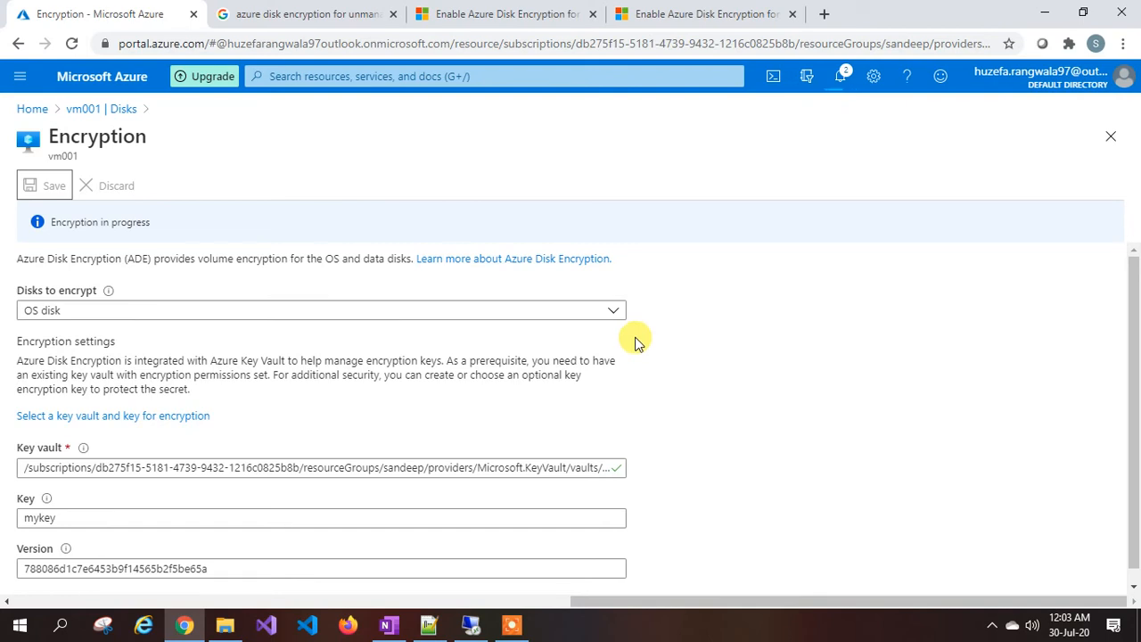
pyautogui.click(471, 625)
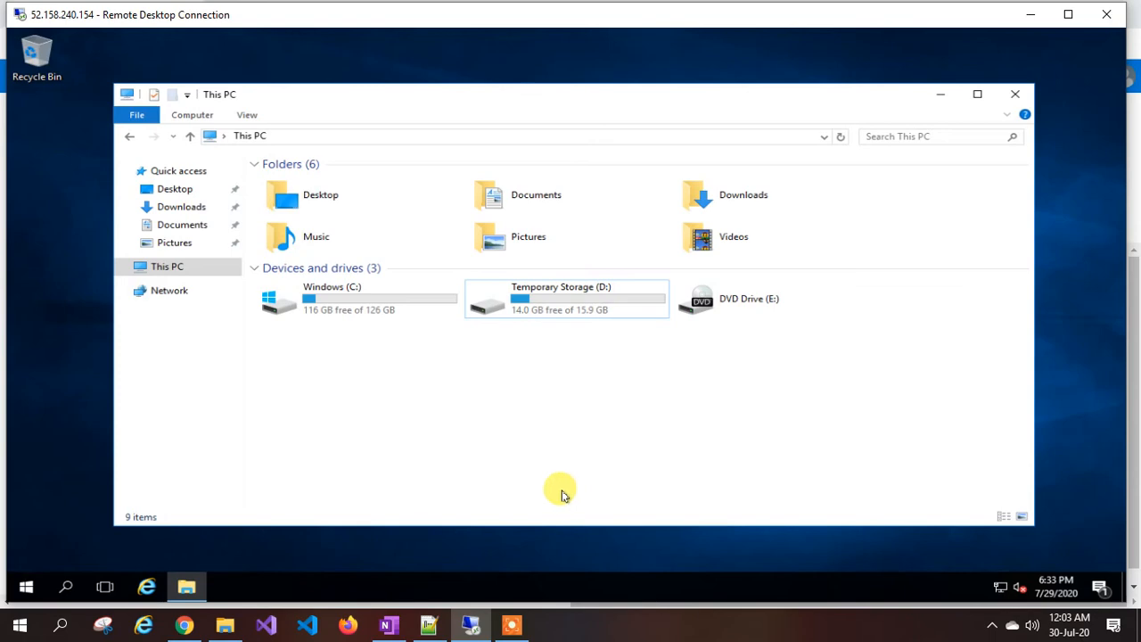
pyautogui.click(512, 625)
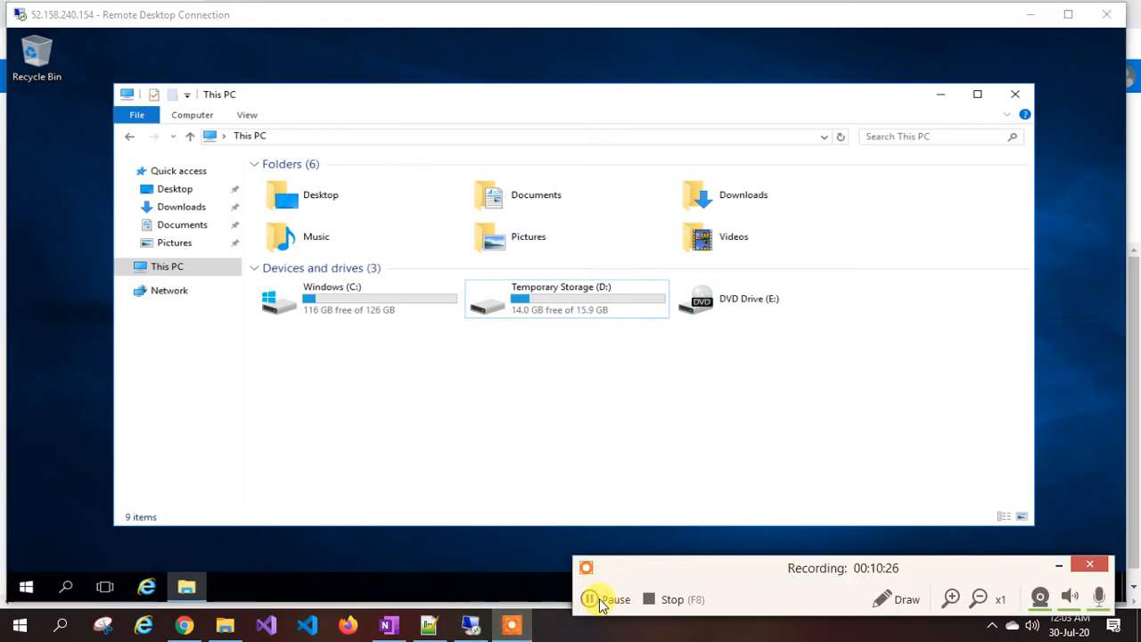
pyautogui.click(592, 599)
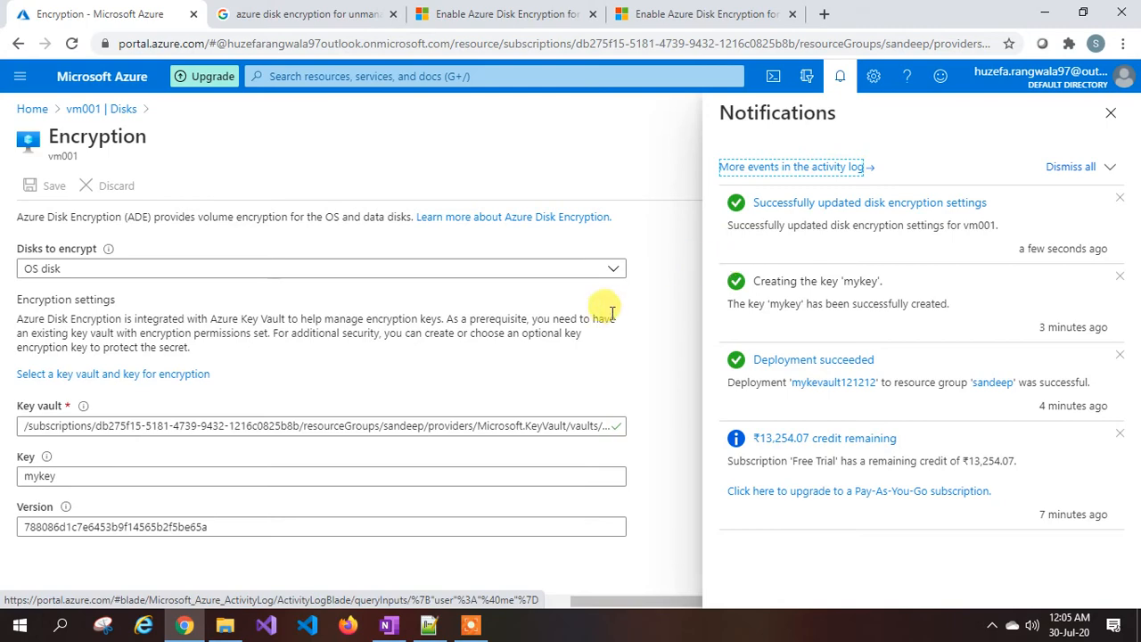
# Close the notifications, refresh vm001's disk list, and examine the OS disk's encryption type
pyautogui.click(1110, 113)
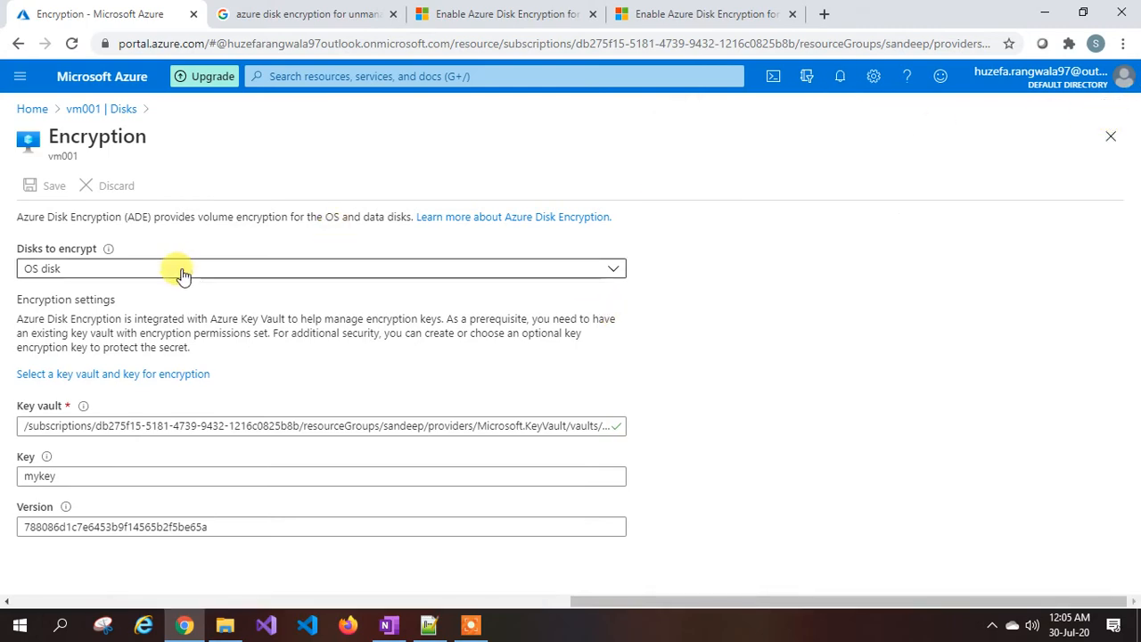
pyautogui.click(96, 110)
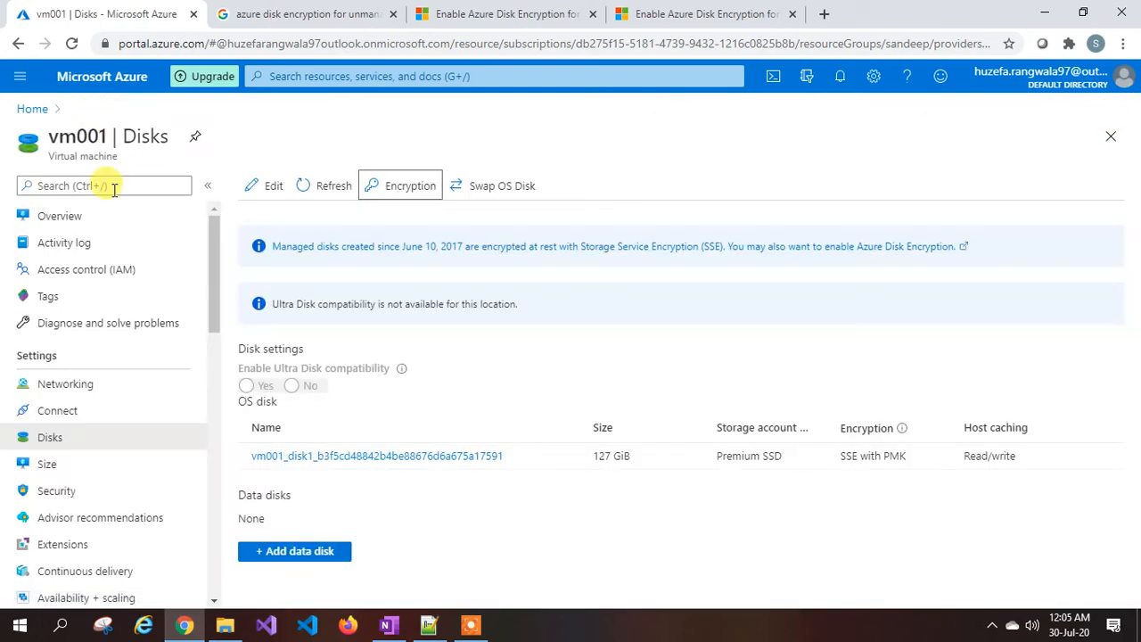
pyautogui.click(314, 192)
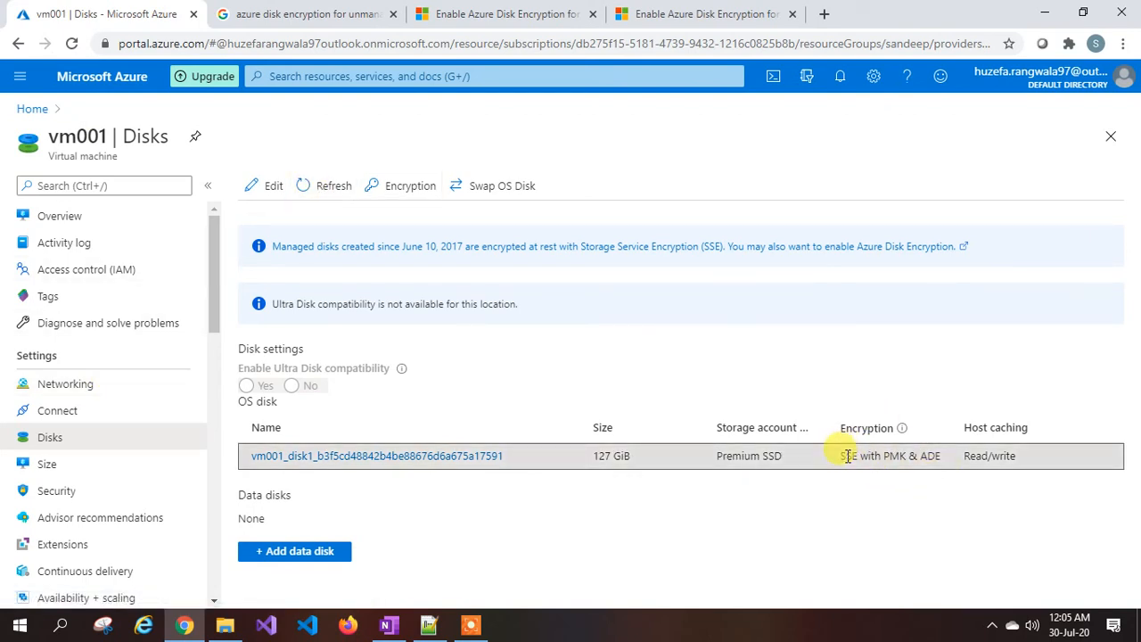
pyautogui.moveTo(845, 455); pyautogui.dragTo(938, 457)
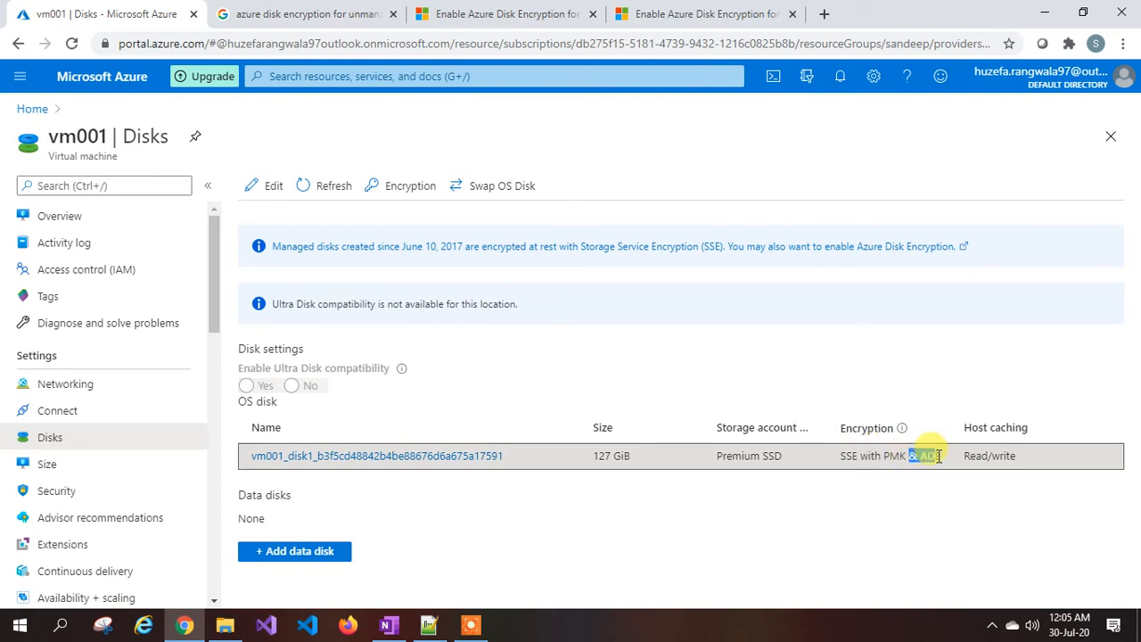
pyautogui.click(919, 460)
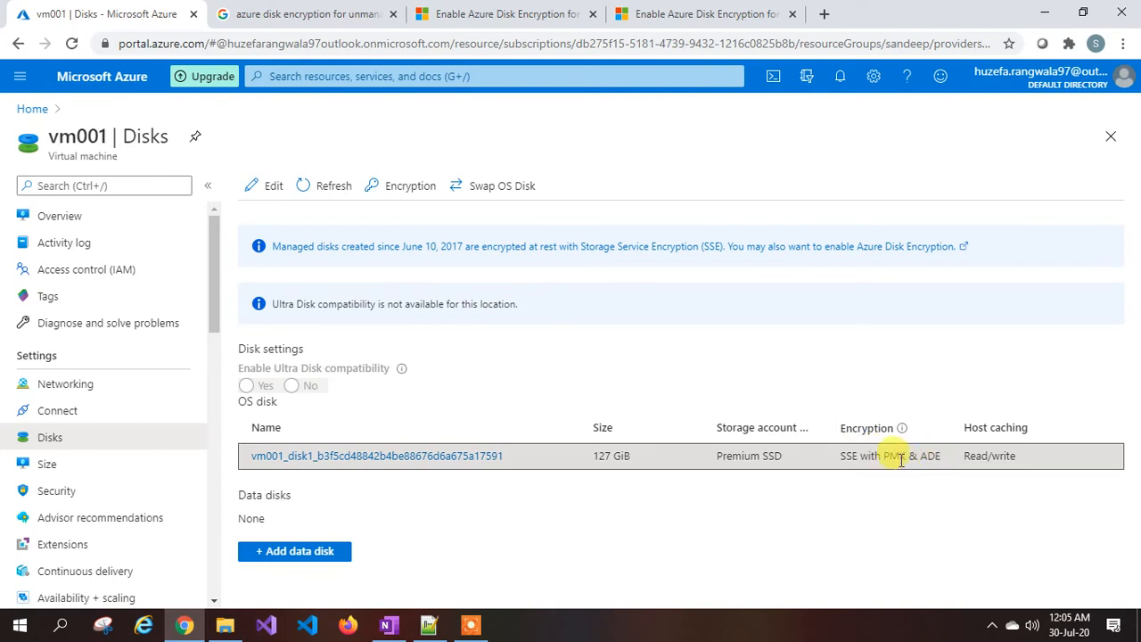
pyautogui.moveTo(907, 458); pyautogui.dragTo(831, 462)
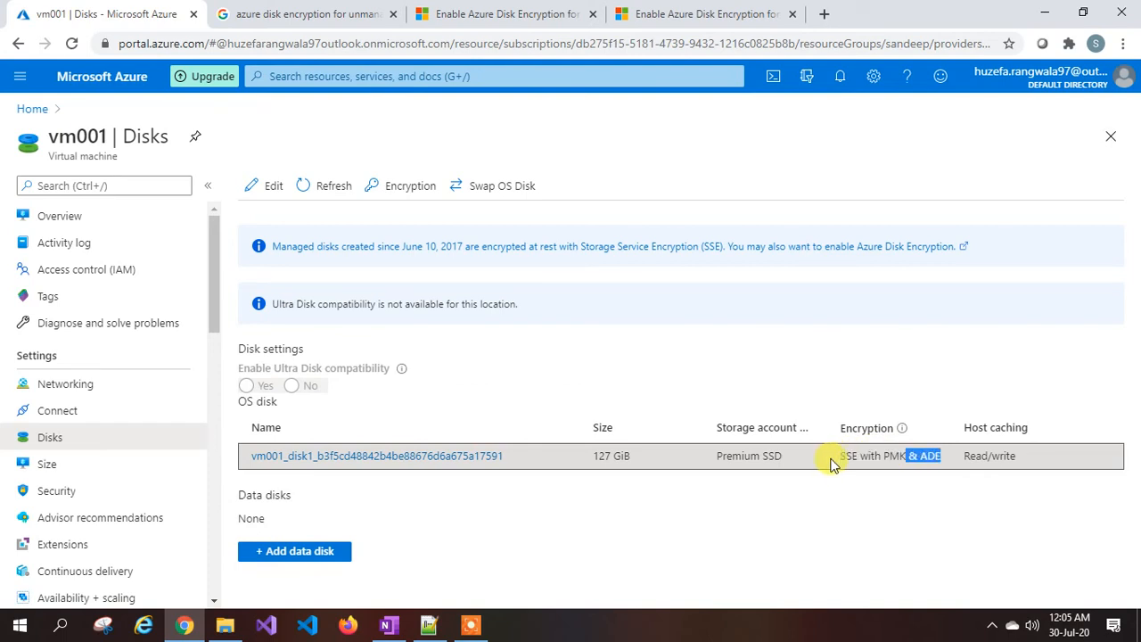
pyautogui.click(900, 460)
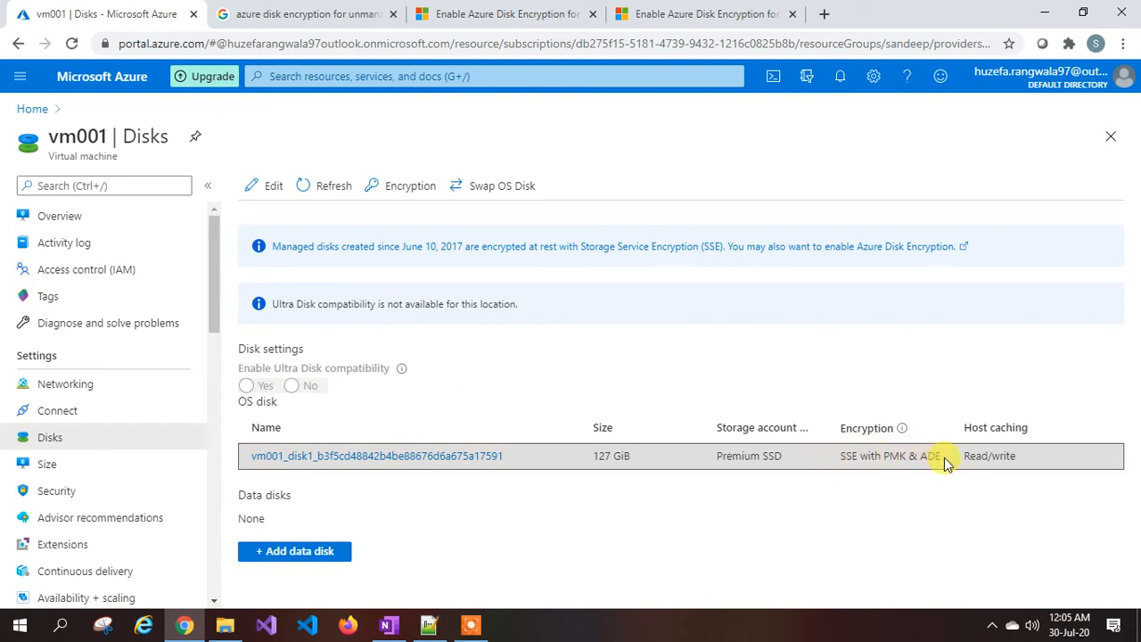
pyautogui.moveTo(947, 462); pyautogui.dragTo(929, 457)
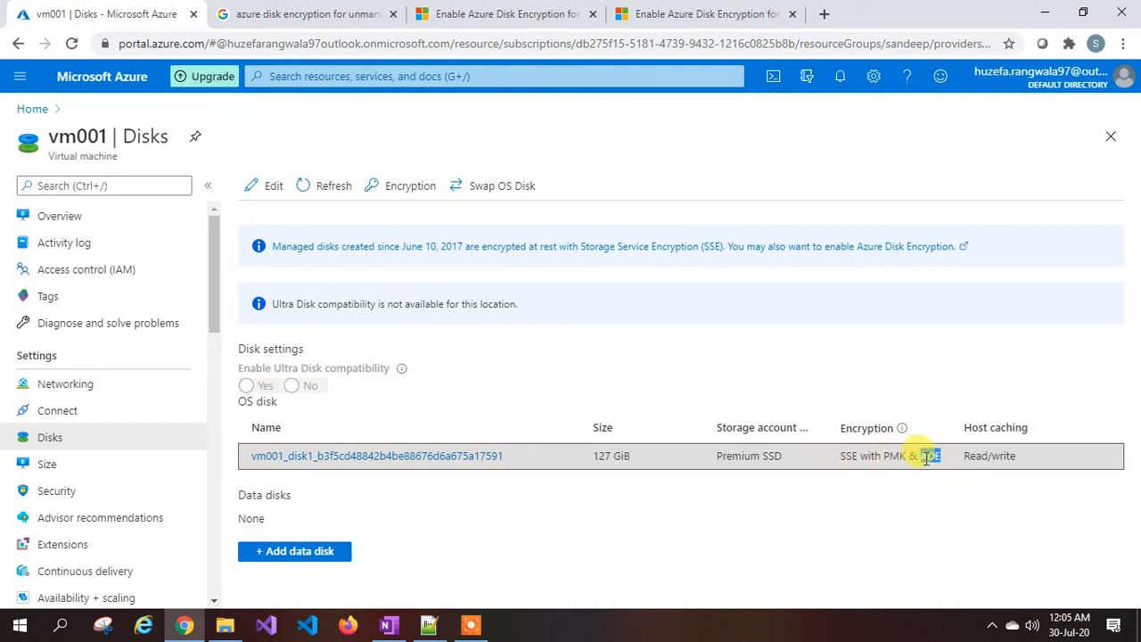
pyautogui.click(927, 457)
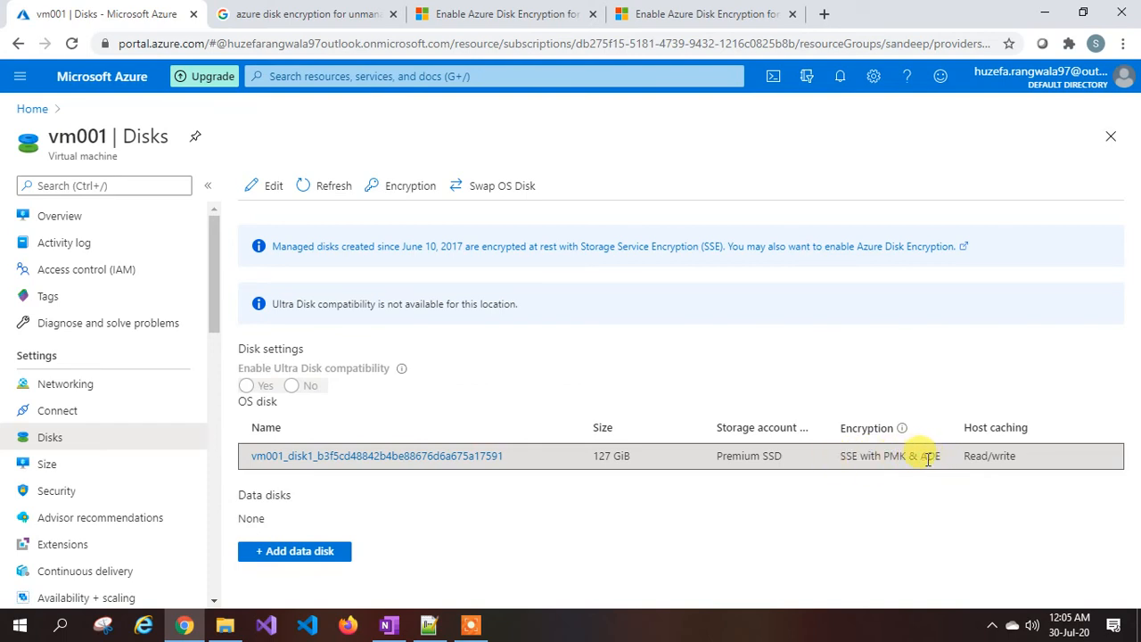
# Copy vm001's public IP address from its overview and start a Remote Desktop connection to it with mstsc
pyautogui.click(121, 223)
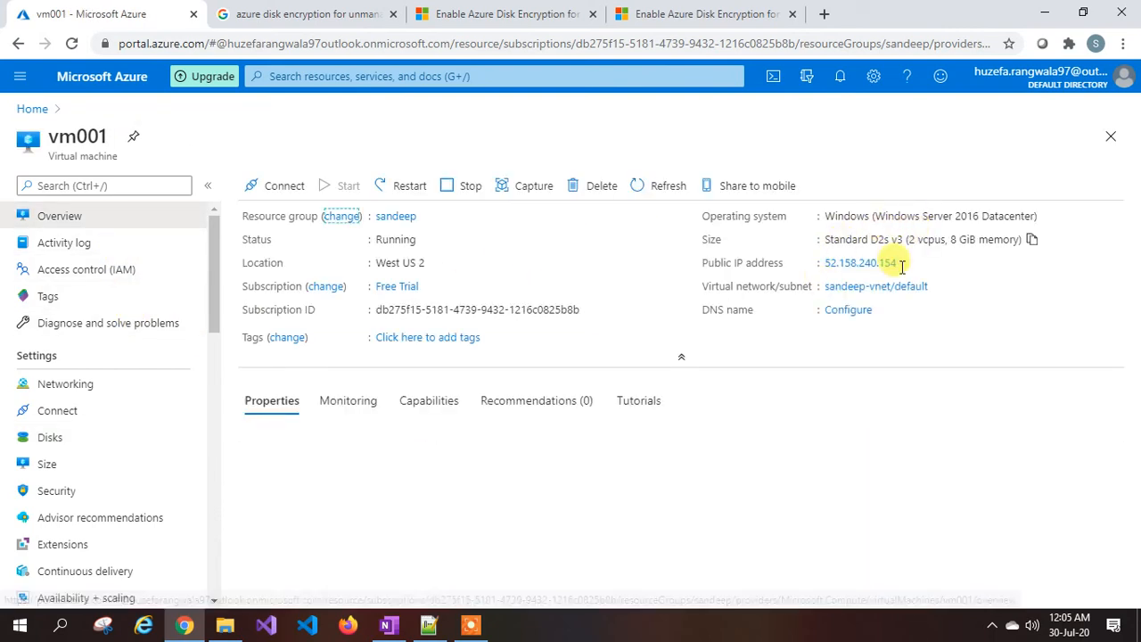
pyautogui.click(899, 264)
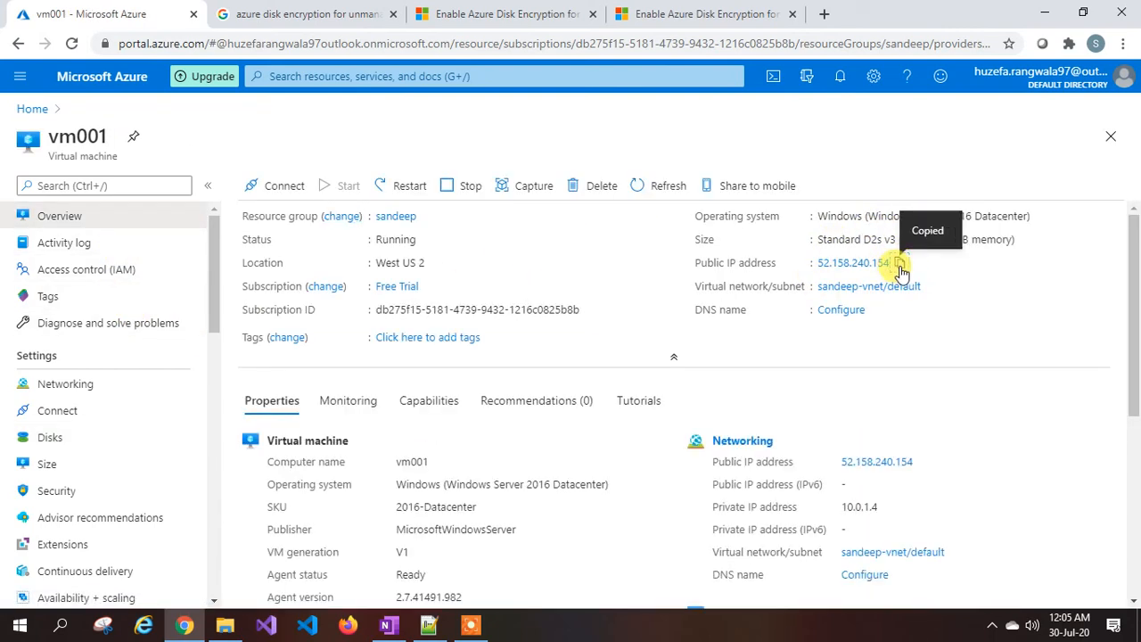
pyautogui.press('super+r')
pyautogui.write('mstsc')
pyautogui.press('Return')
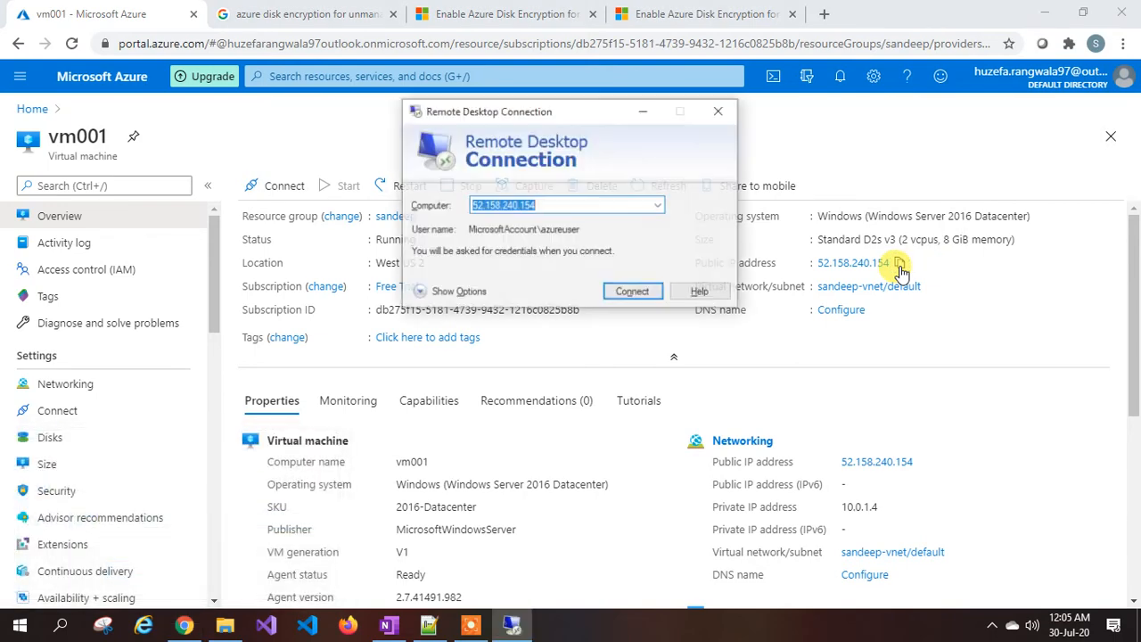
pyautogui.hotkey('ctrl', 'v')
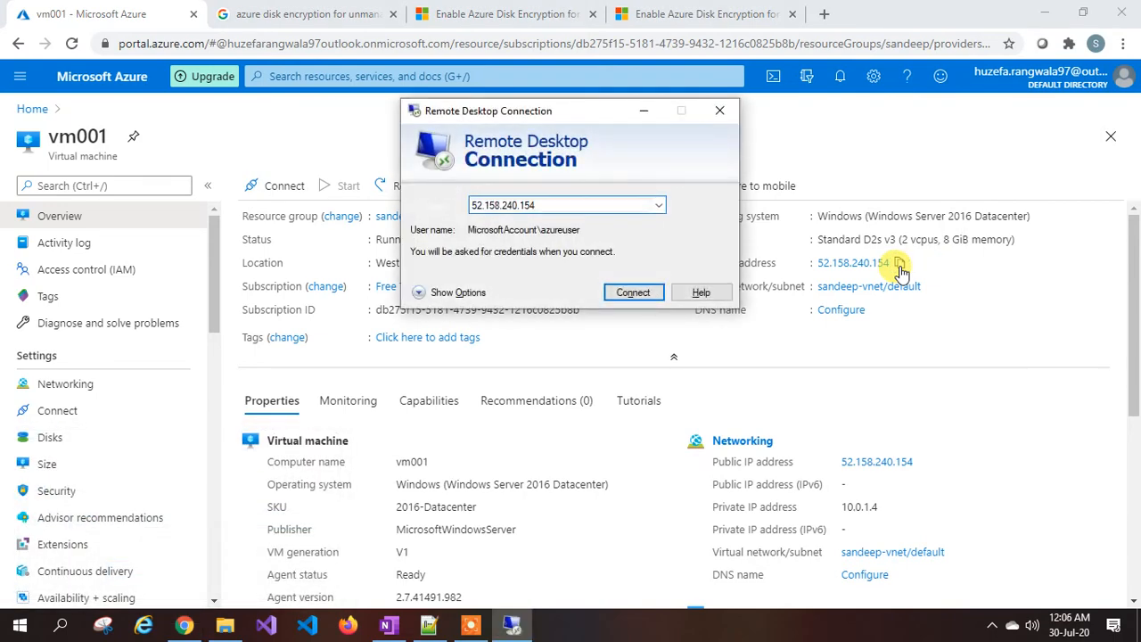
pyautogui.press('Return')
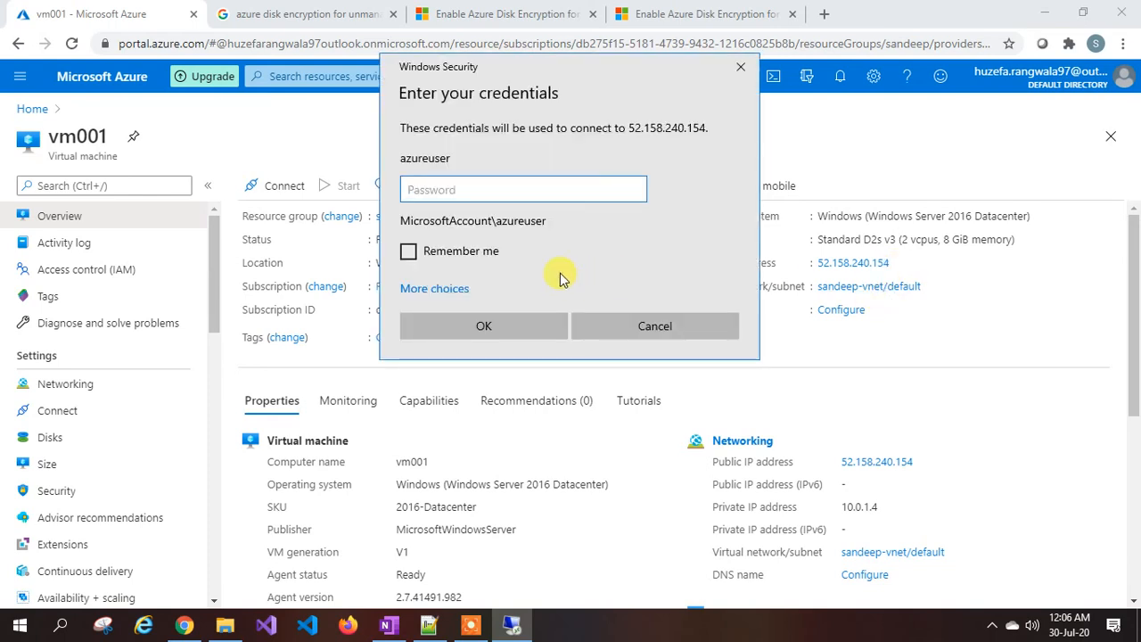
# Enter the account password and complete the Remote Desktop sign-in to vm001
pyautogui.write('•••••••••••••••')
pyautogui.press('Return')
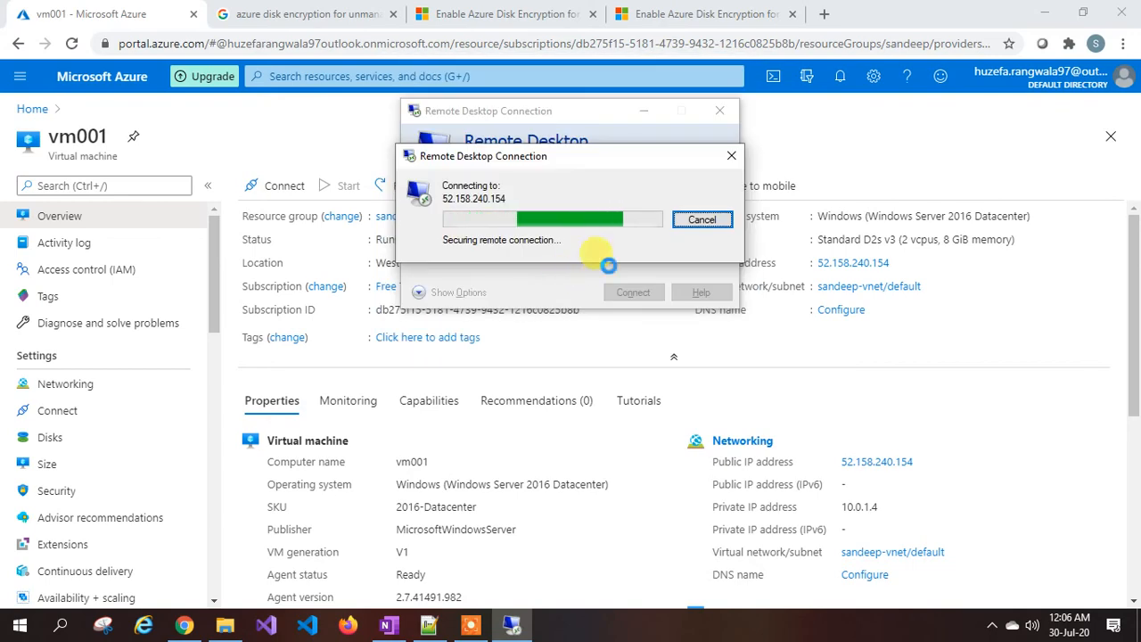
pyautogui.click(621, 350)
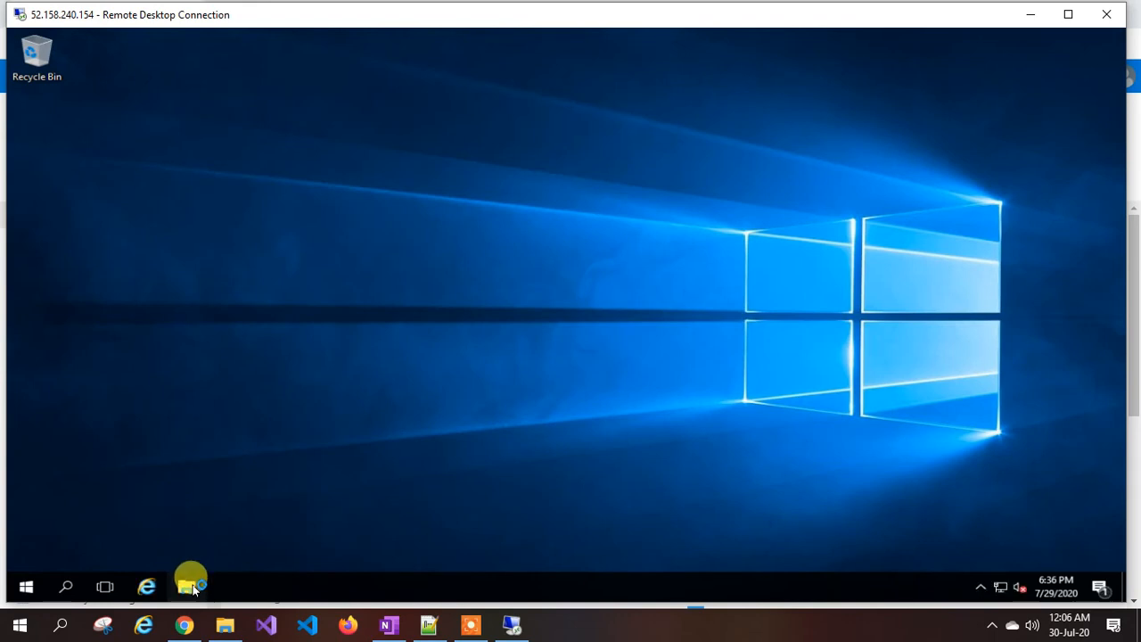
# Open This PC in vm001's File Explorer and examine the Windows (C:) drive and its contents
pyautogui.click(189, 586)
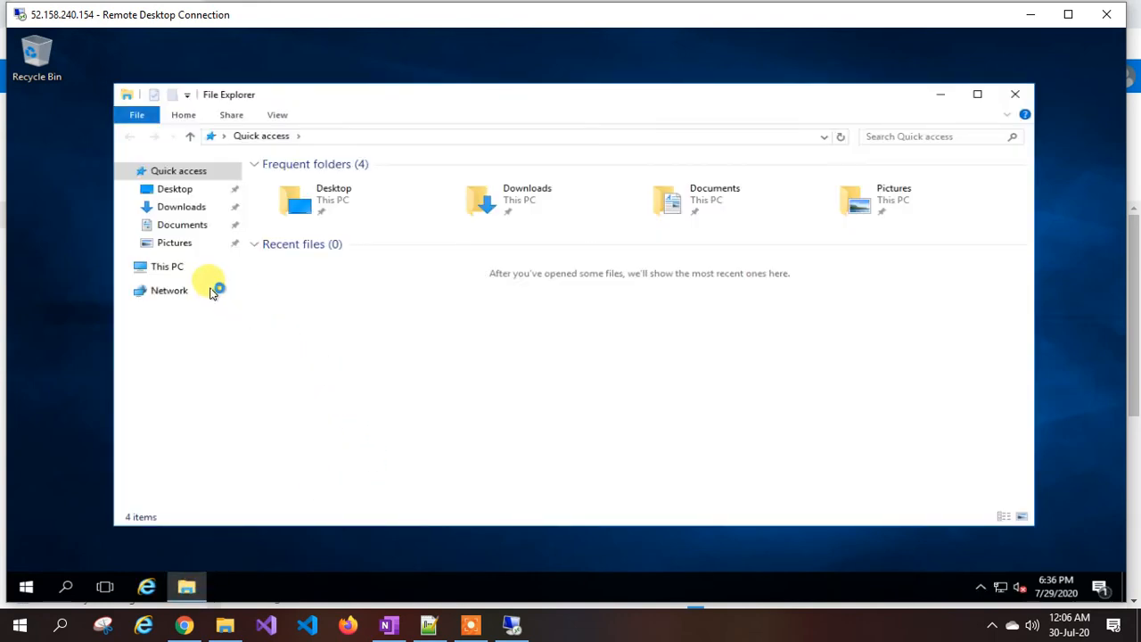
pyautogui.click(168, 268)
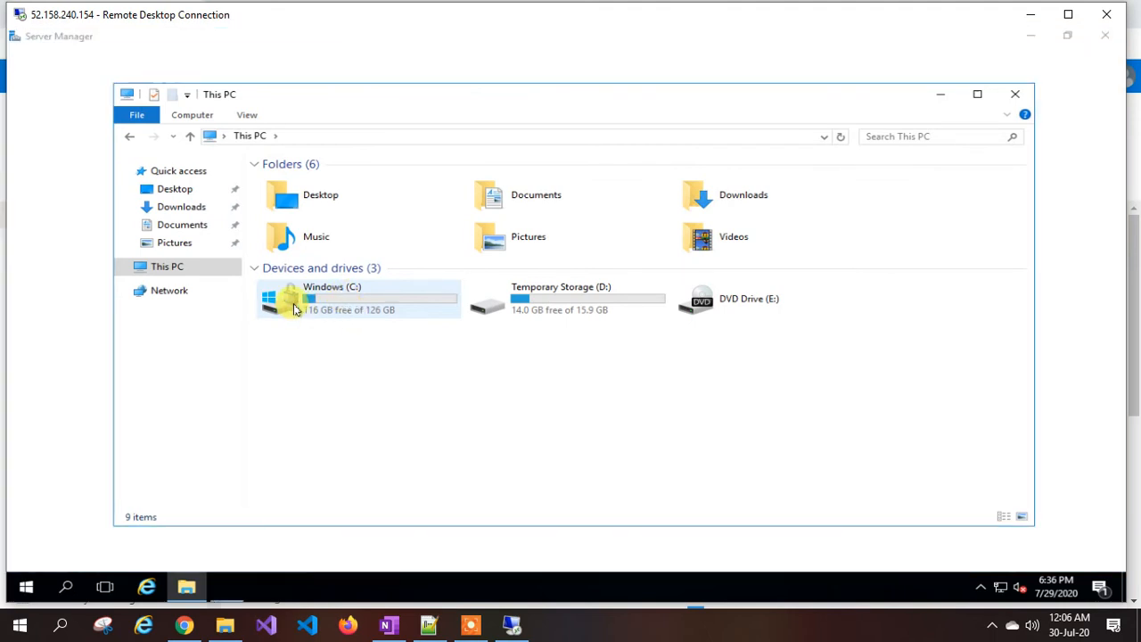
pyautogui.doubleClick(331, 306)
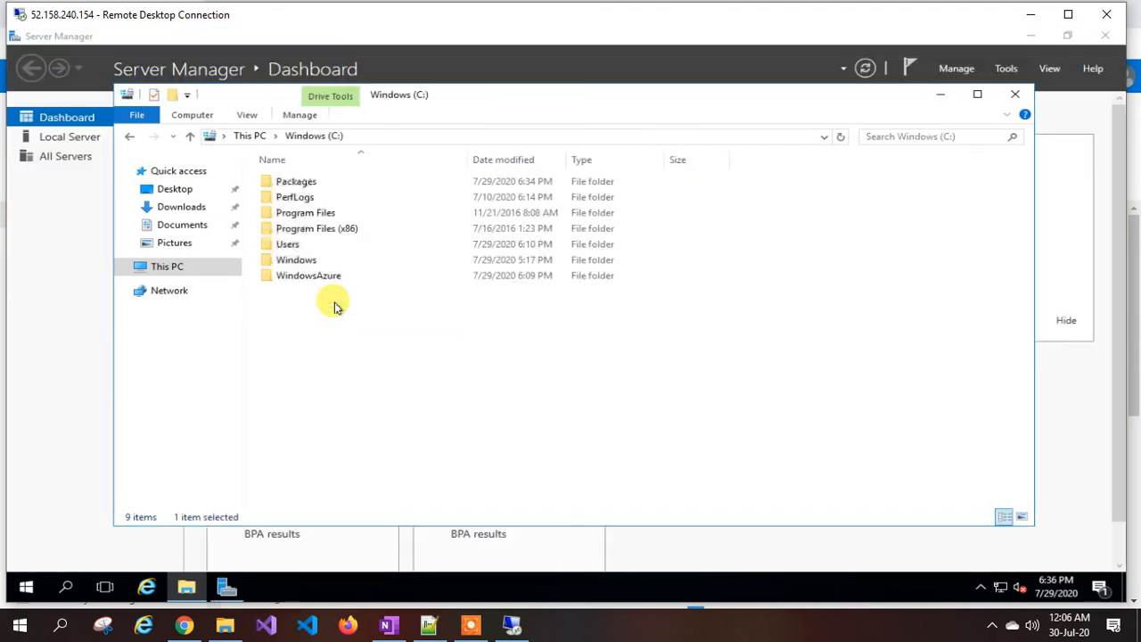
pyautogui.click(130, 135)
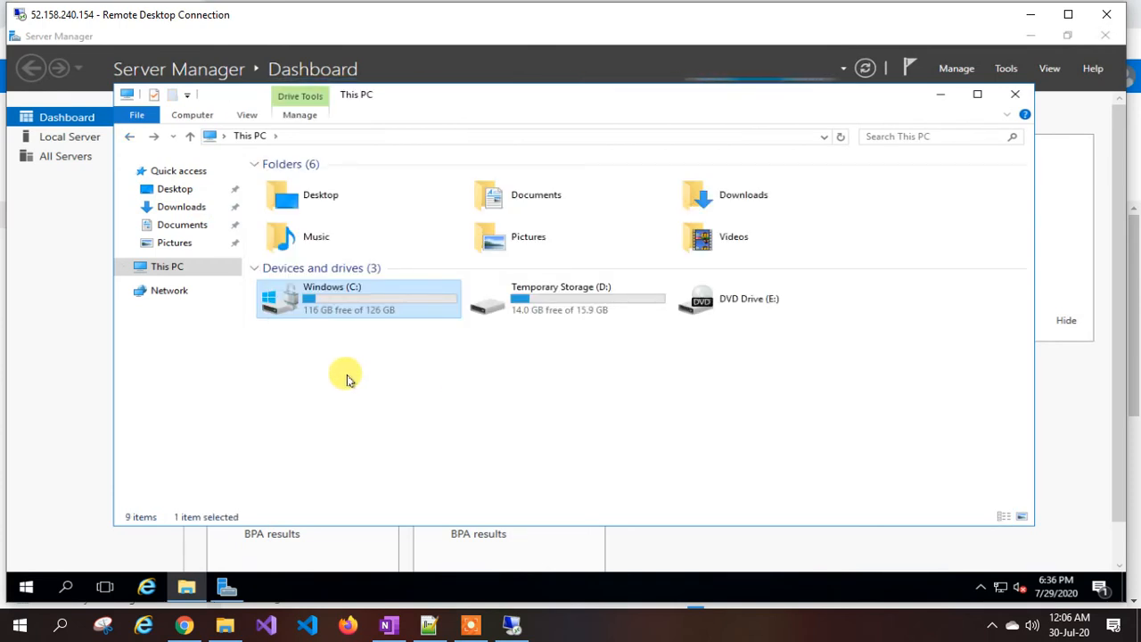
# Switch to the Azure portal, search for keyvault, and view the keys stored in mykevault121212
pyautogui.click(183, 625)
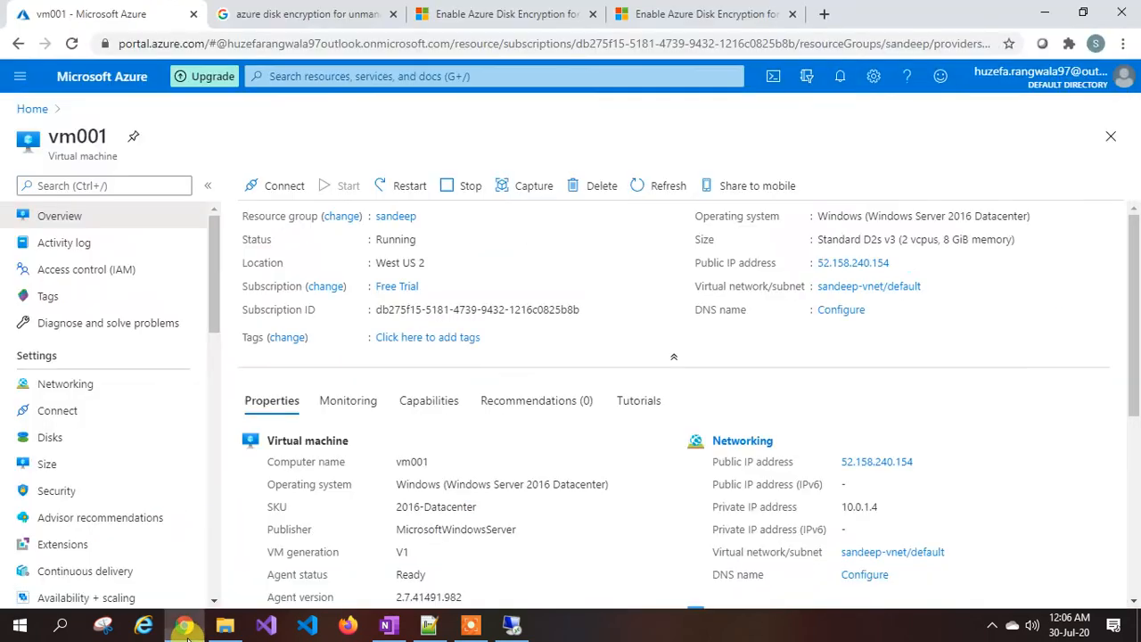
pyautogui.click(287, 75)
pyautogui.write('keyvault')
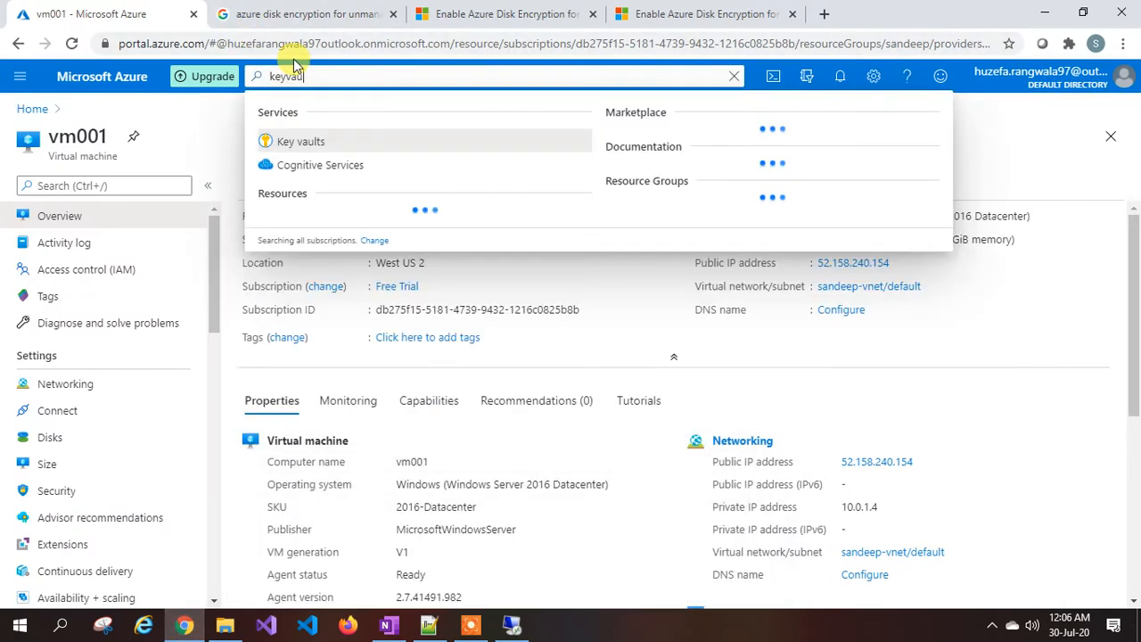
pyautogui.click(296, 142)
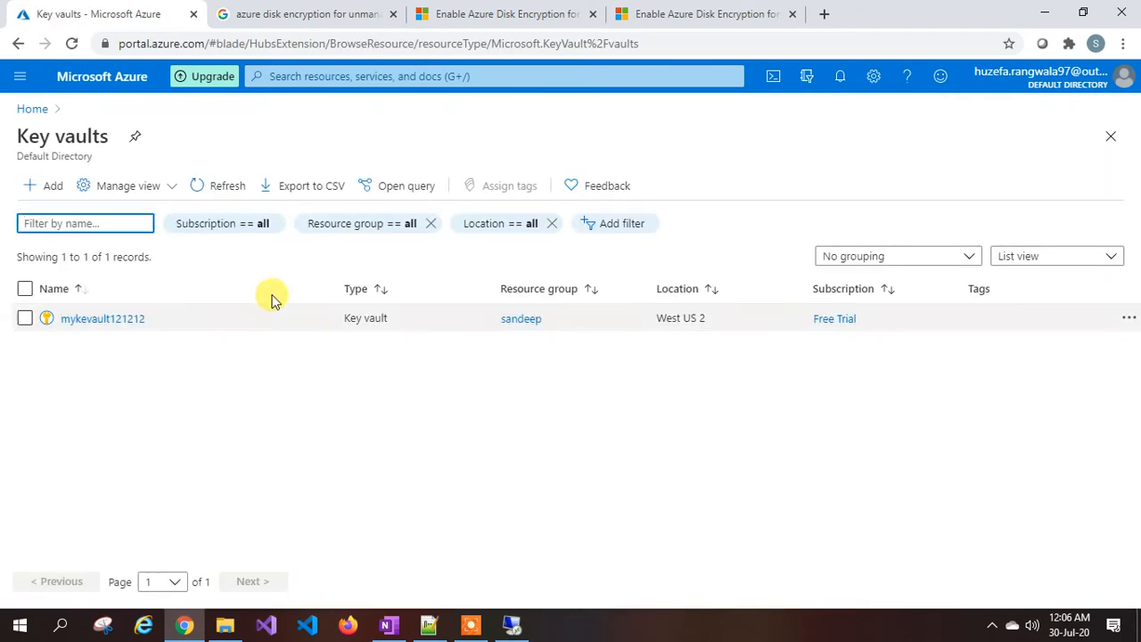
pyautogui.click(123, 319)
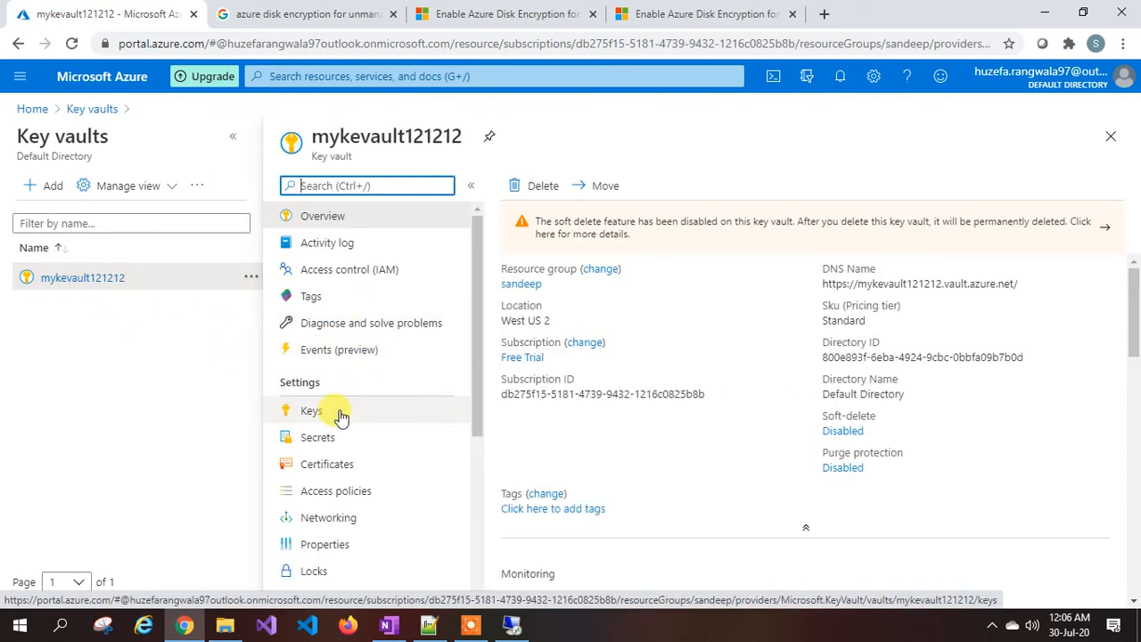
pyautogui.click(340, 415)
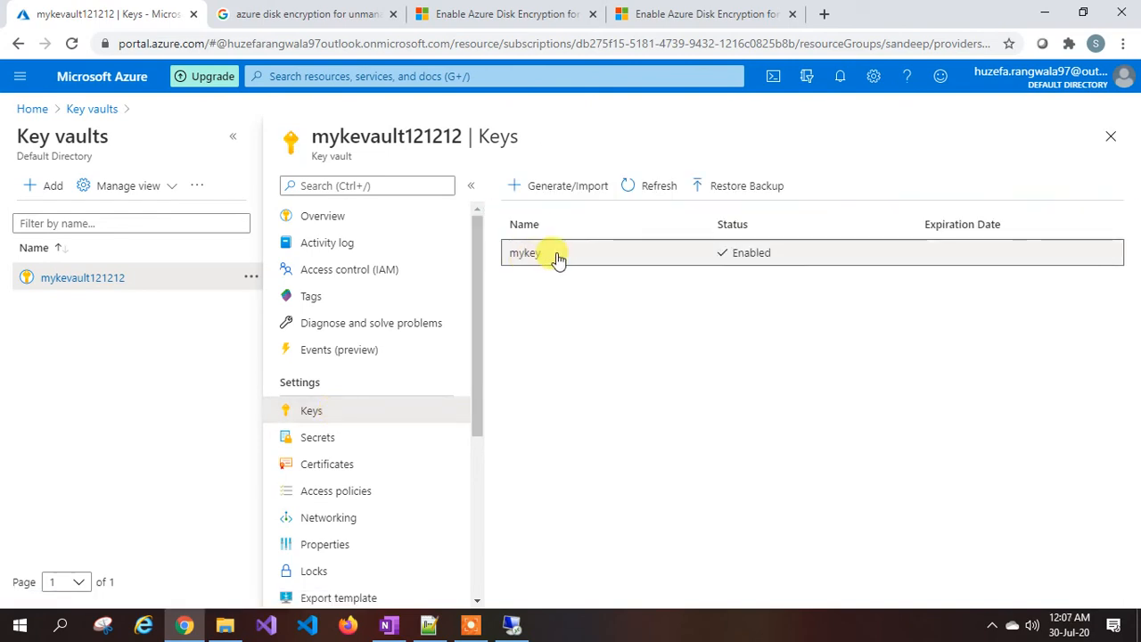
# Open the current version of mykey to examine its properties and settings, and return to the key vault's list of keys
pyautogui.click(555, 256)
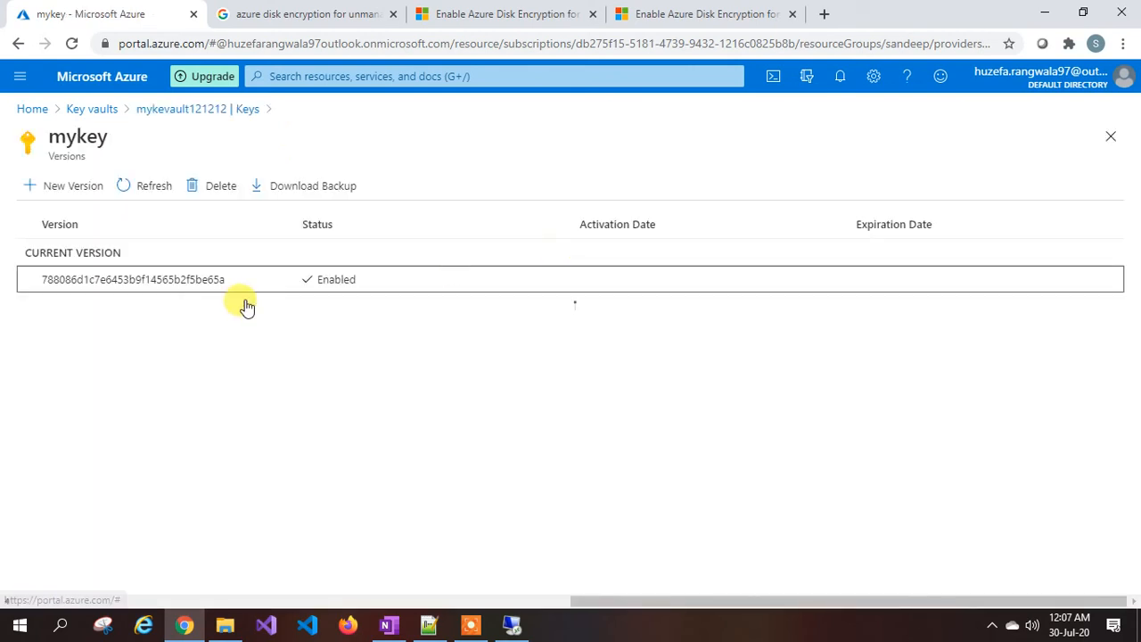
pyautogui.click(128, 282)
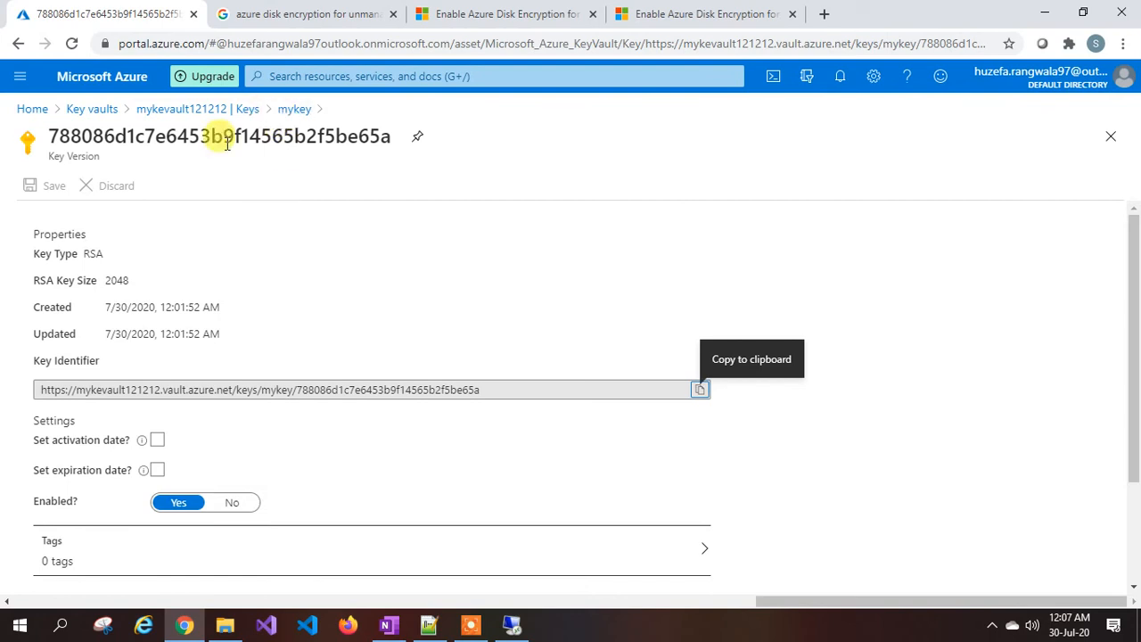
pyautogui.scroll(-3, 279, 255)
pyautogui.scroll(3, 279, 255)
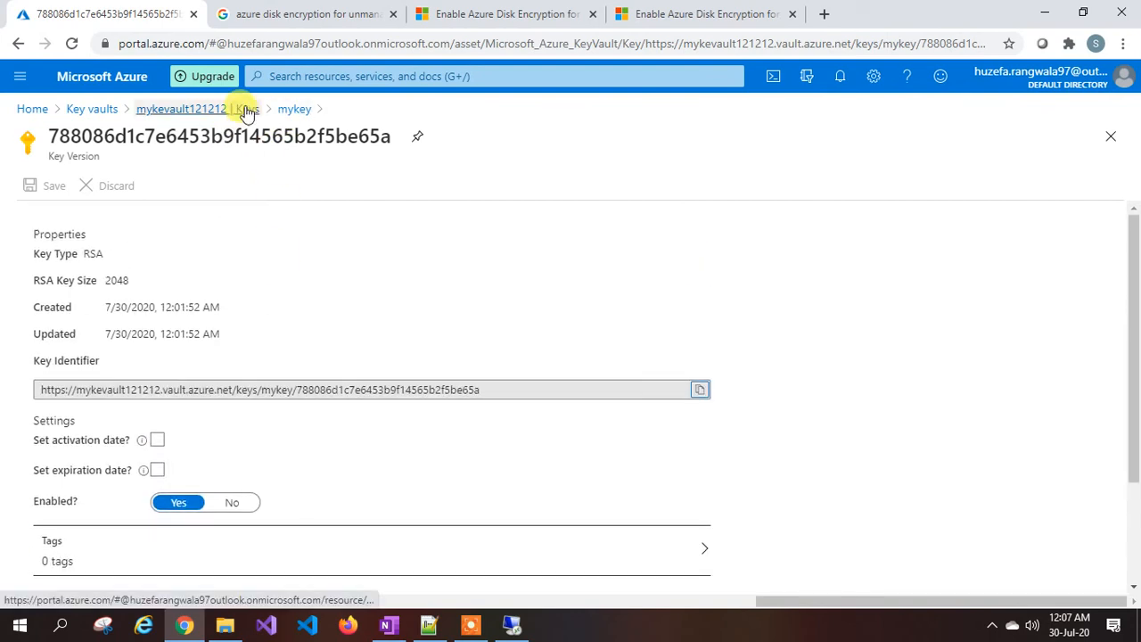
pyautogui.click(294, 108)
pyautogui.click(204, 108)
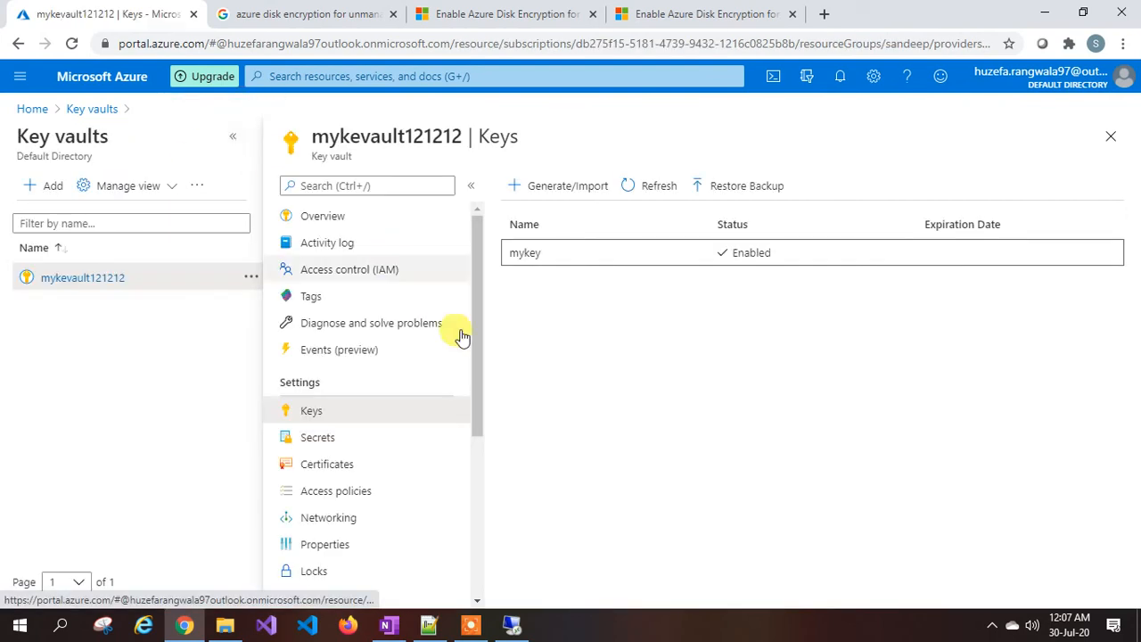
# View the secrets of mykevault121212, examine the versions of the Wrapped BEK secret, and return to the secrets list
pyautogui.click(351, 439)
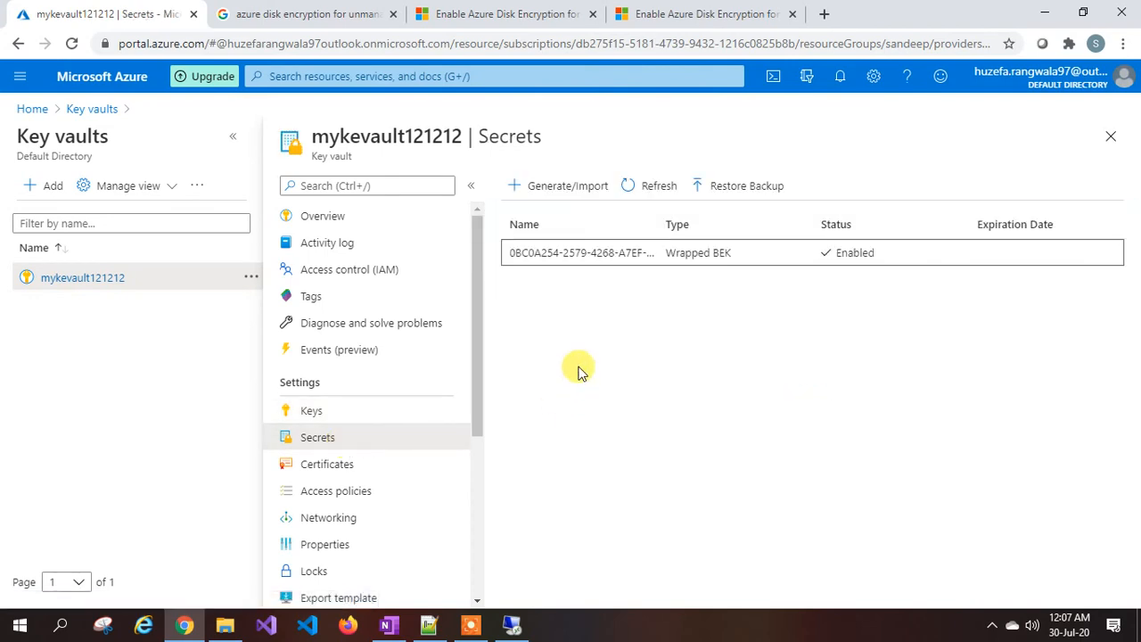
pyautogui.click(599, 258)
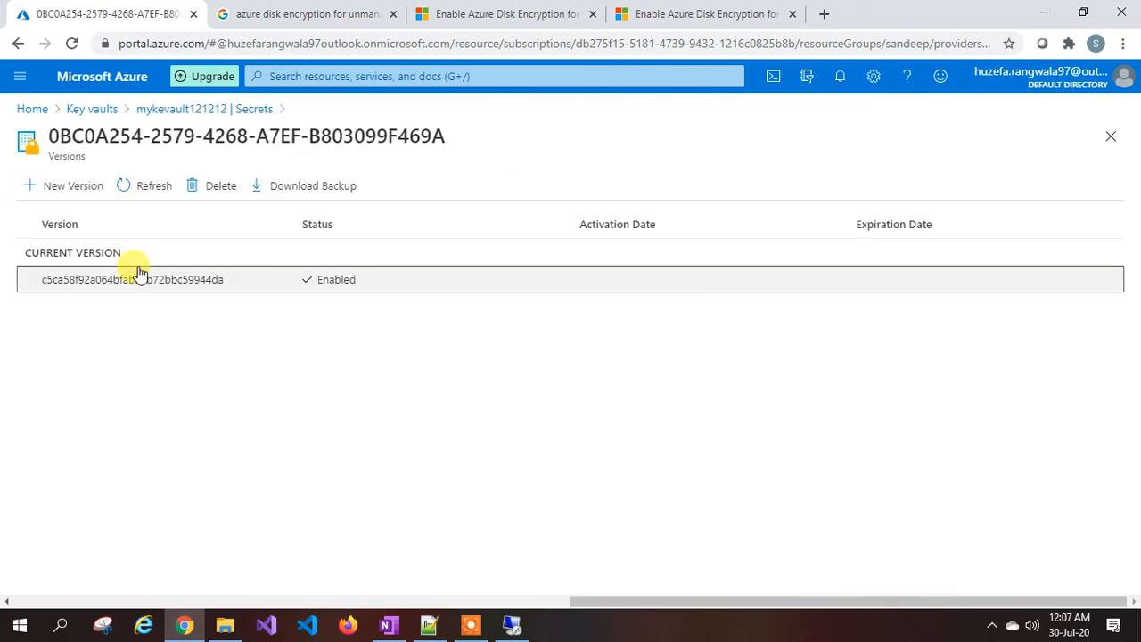
pyautogui.click(191, 108)
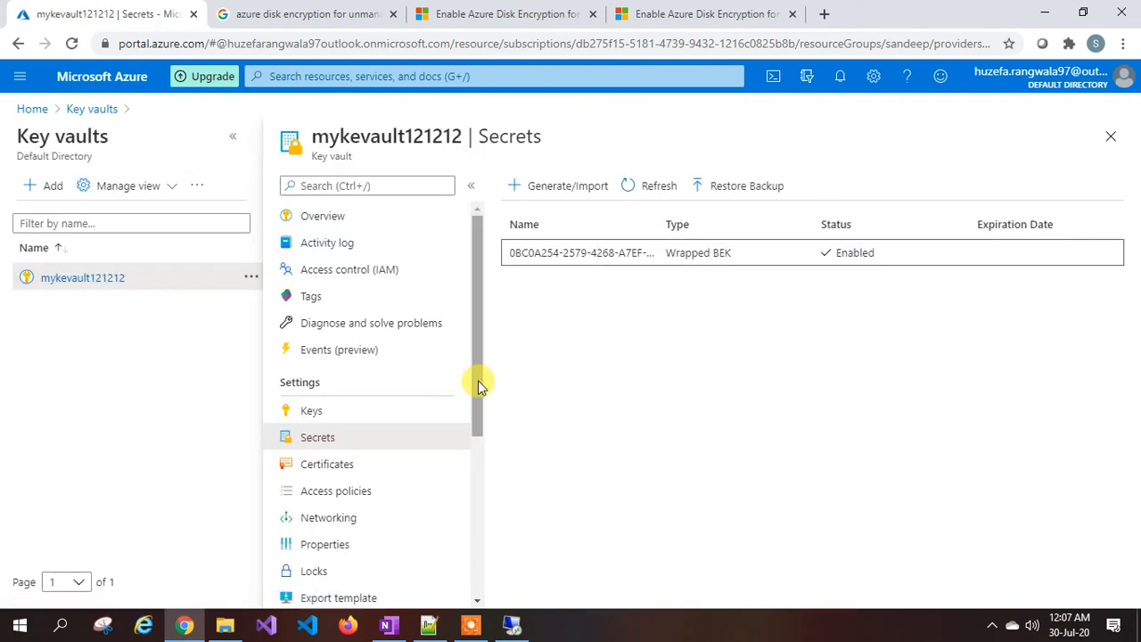
# Switch to the Remote Desktop session to recheck the Windows (C:) drive in This PC, and return to the Azure portal
pyautogui.click(511, 624)
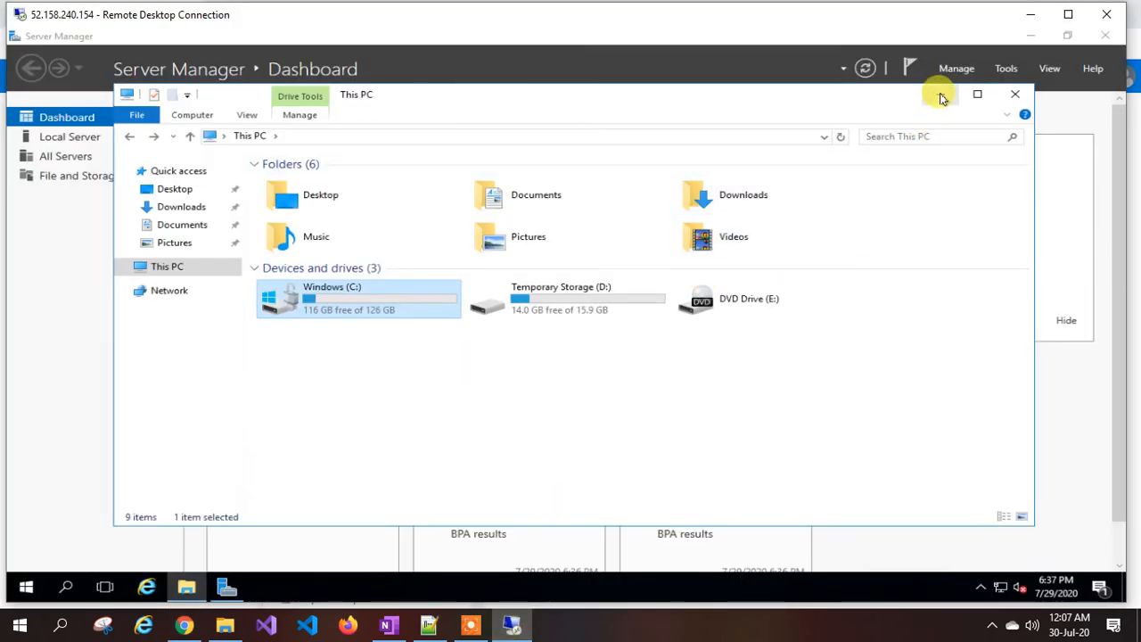
pyautogui.moveTo(375, 328)
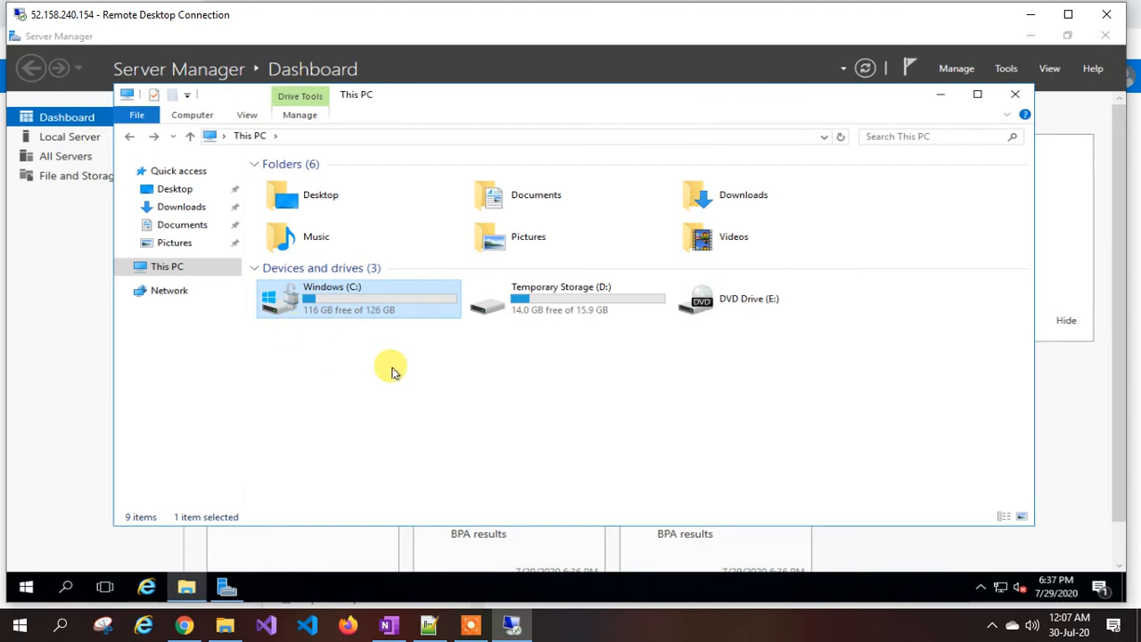
pyautogui.click(184, 624)
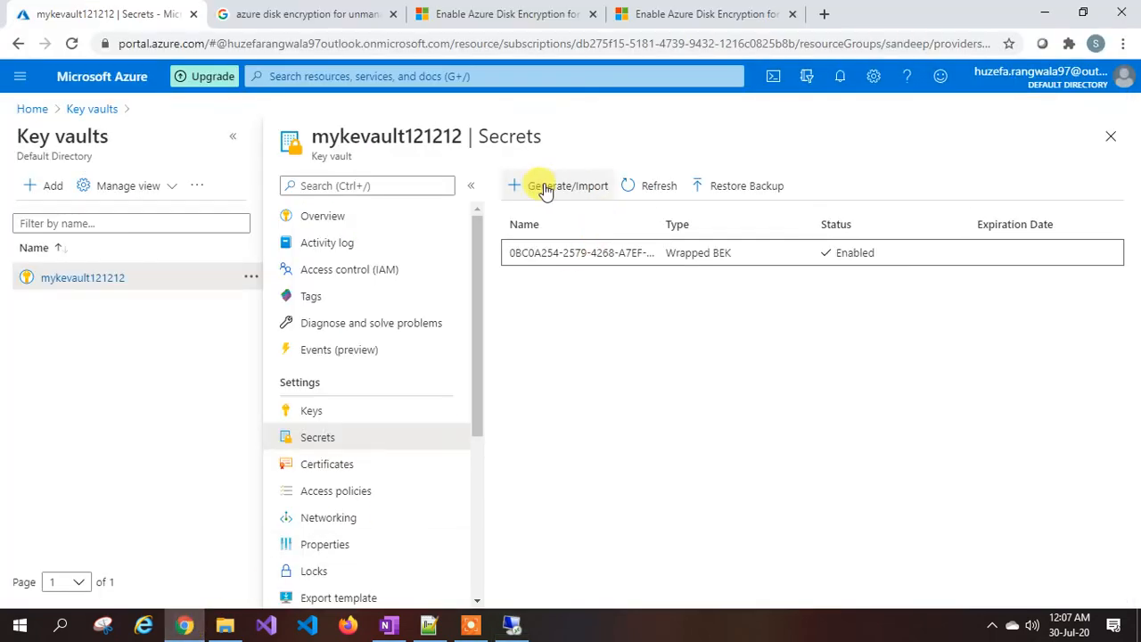